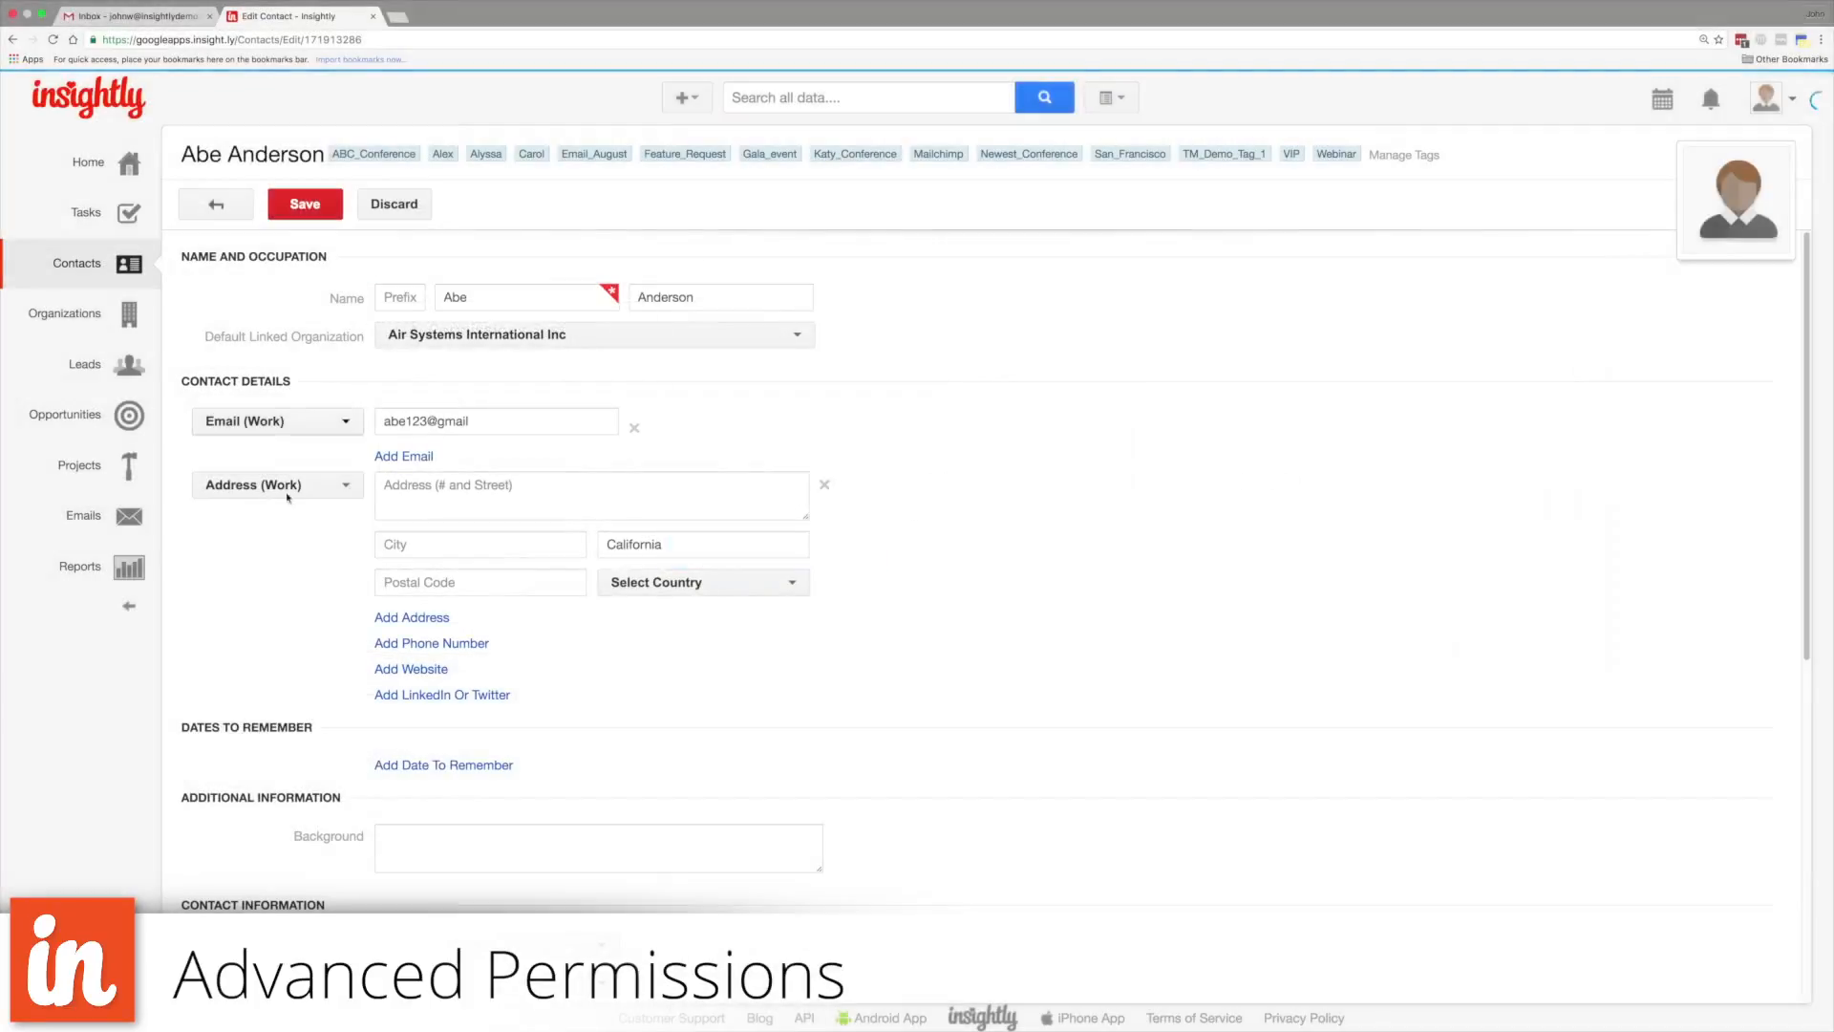
Restrict the contact's visibility to a selected team, choosing Admin Team.
scroll(304, 604, down, 10)
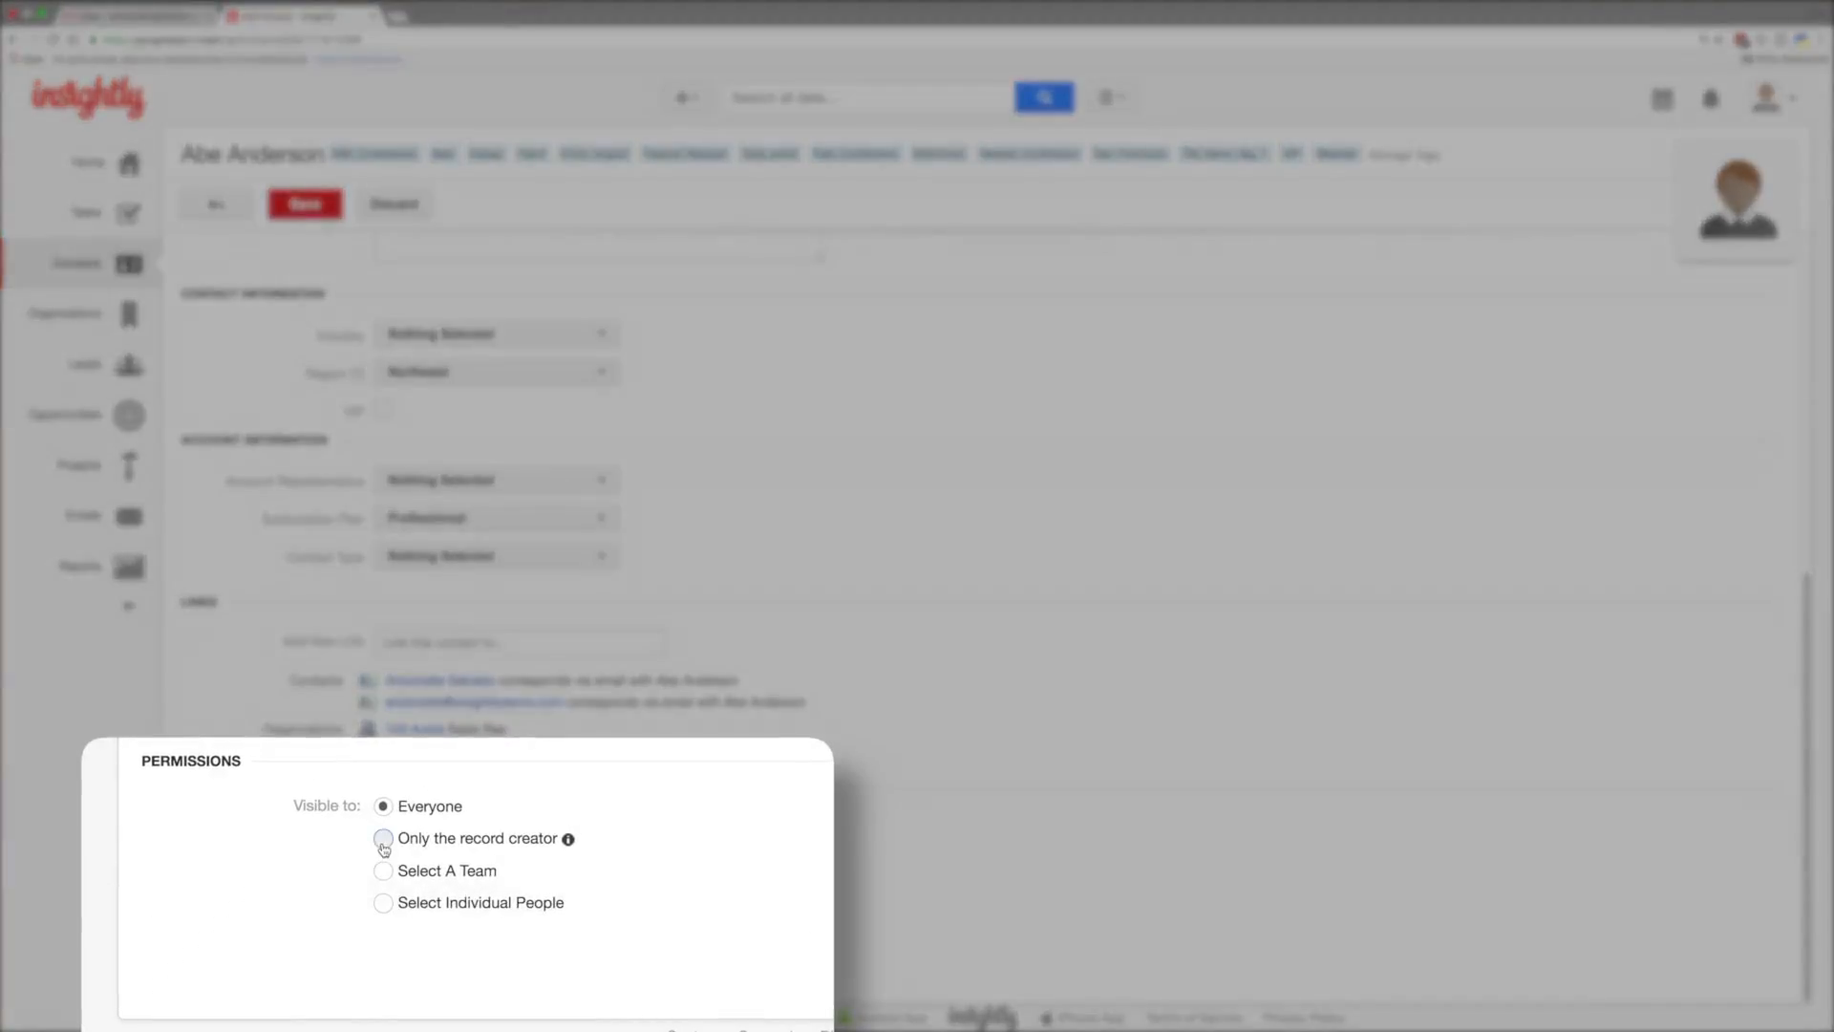
click(382, 853)
click(385, 871)
click(394, 908)
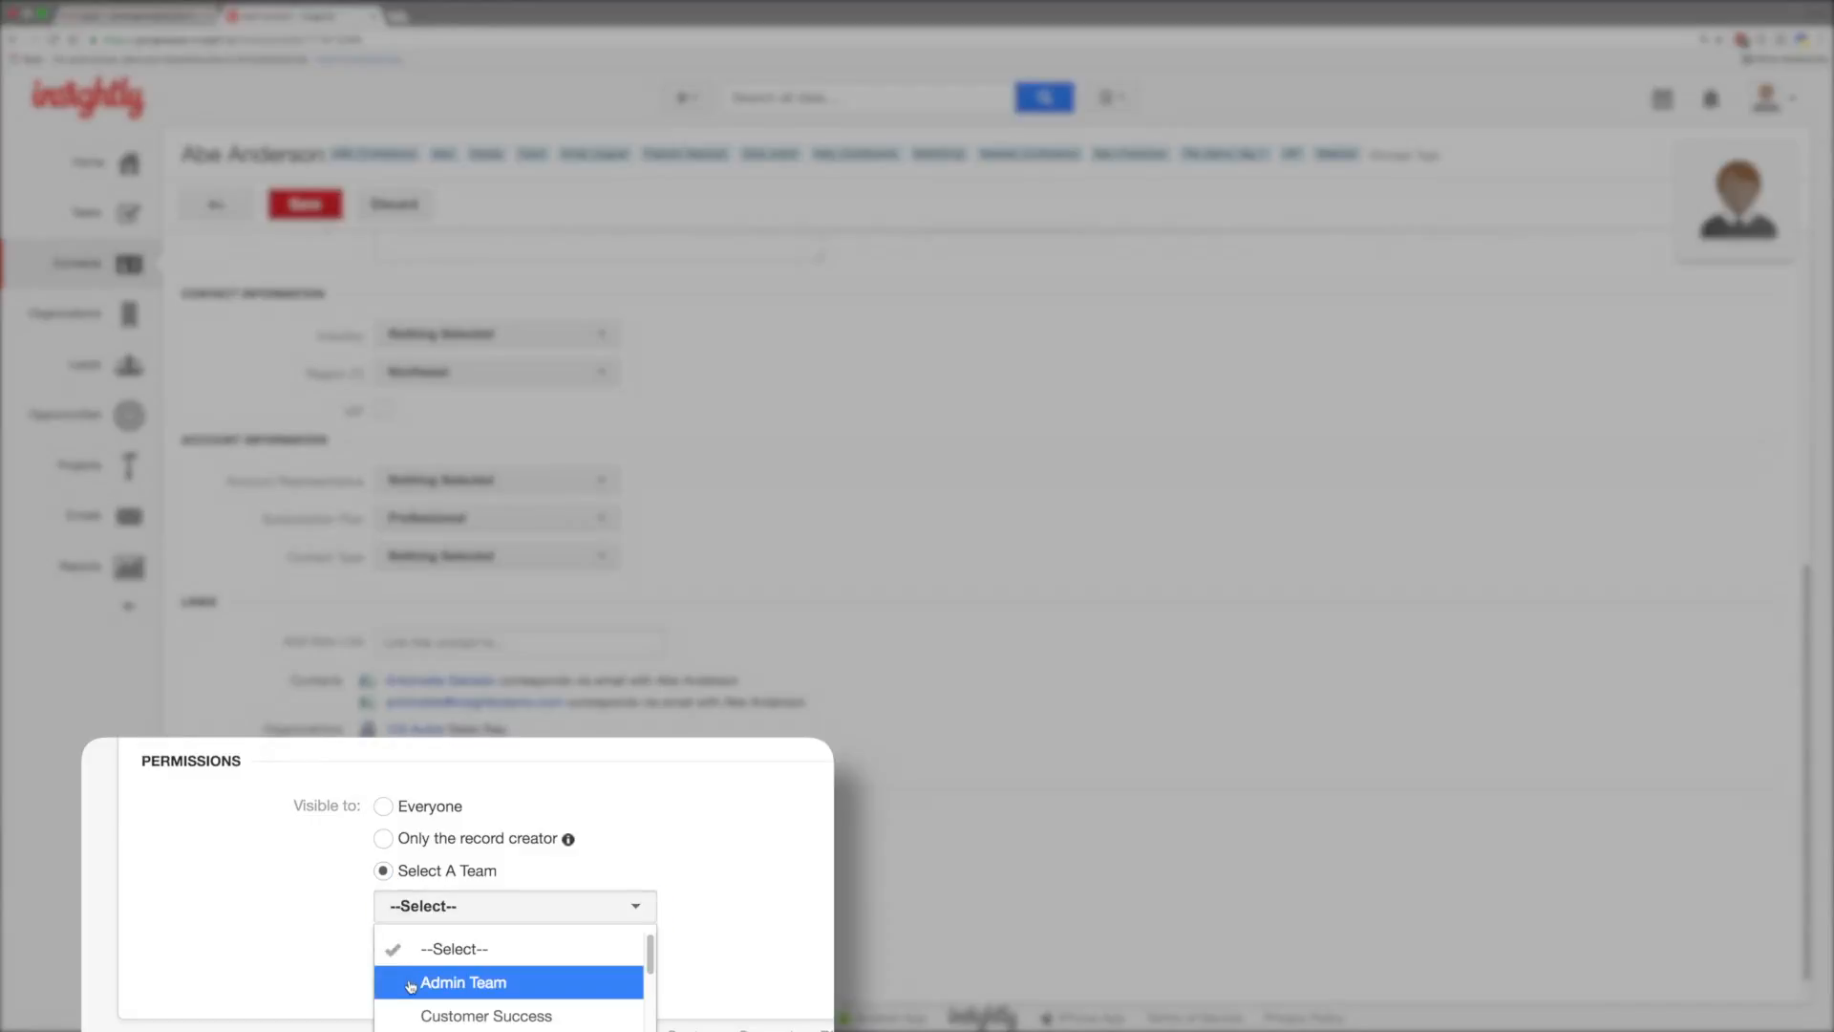
click(463, 982)
In the system settings, switch the permissions system to Enterprise Permissions and save it.
click(1768, 98)
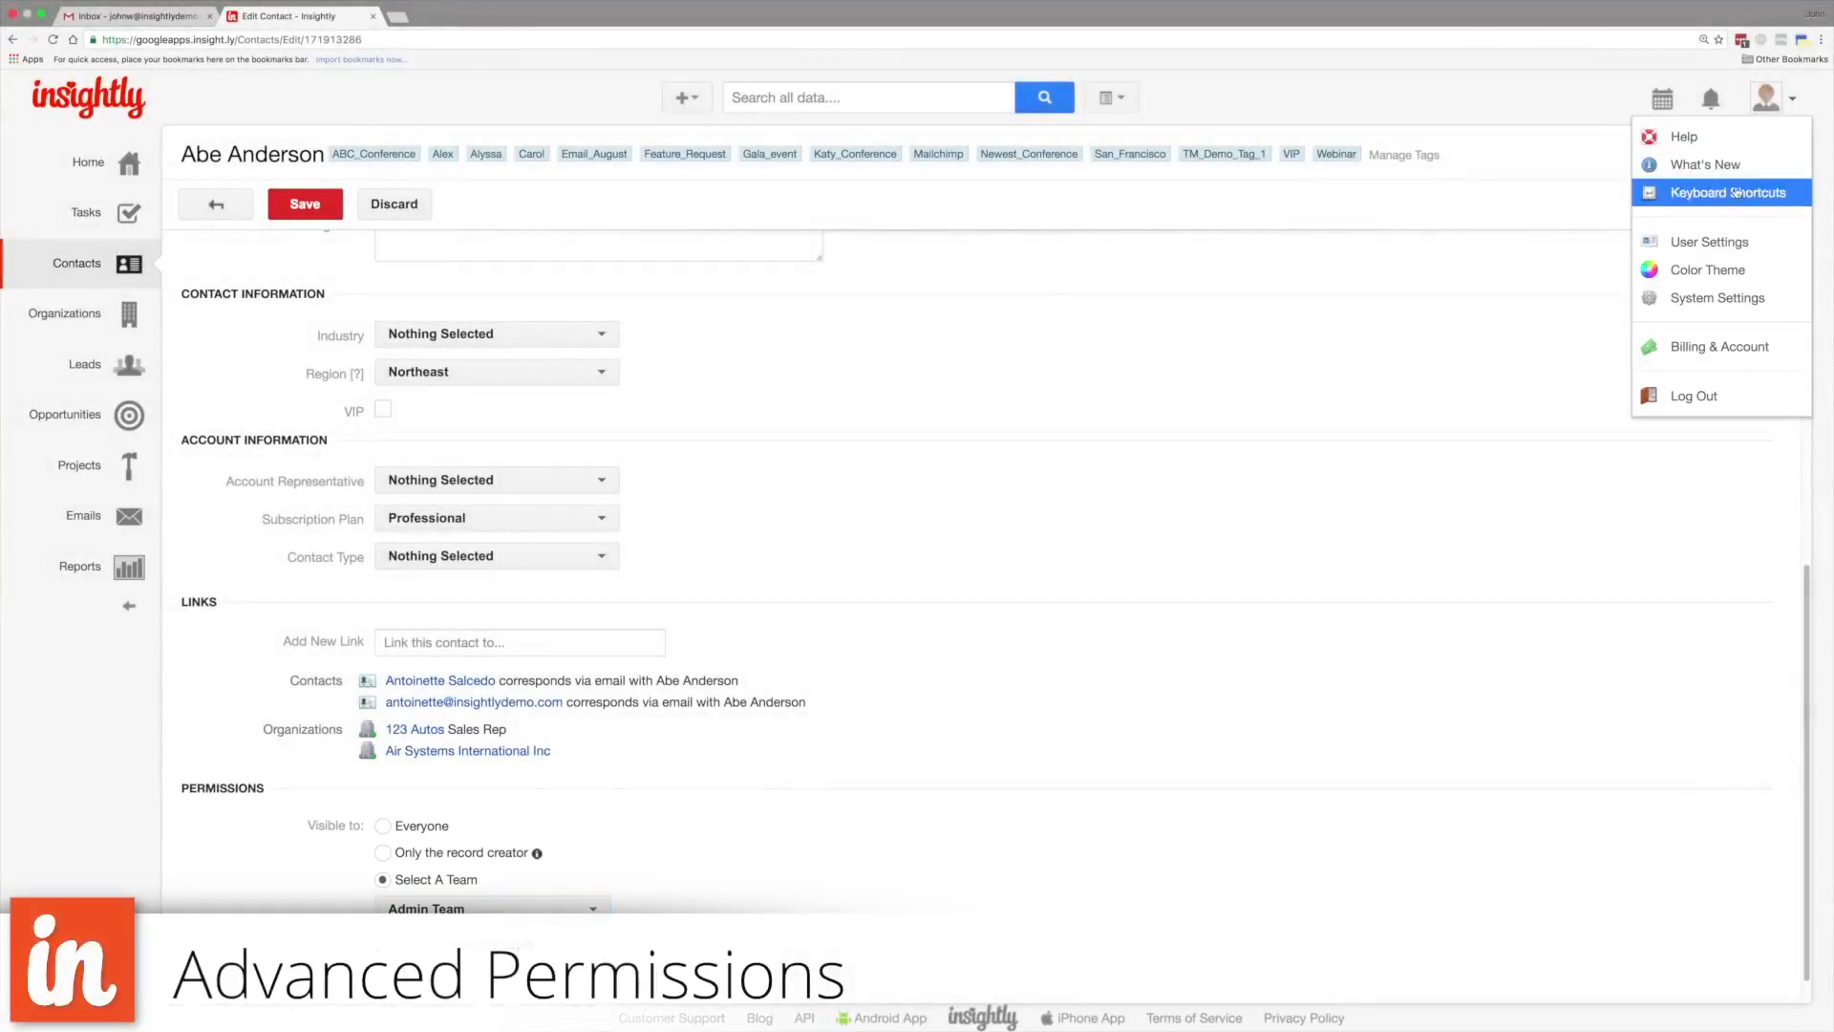
click(1716, 301)
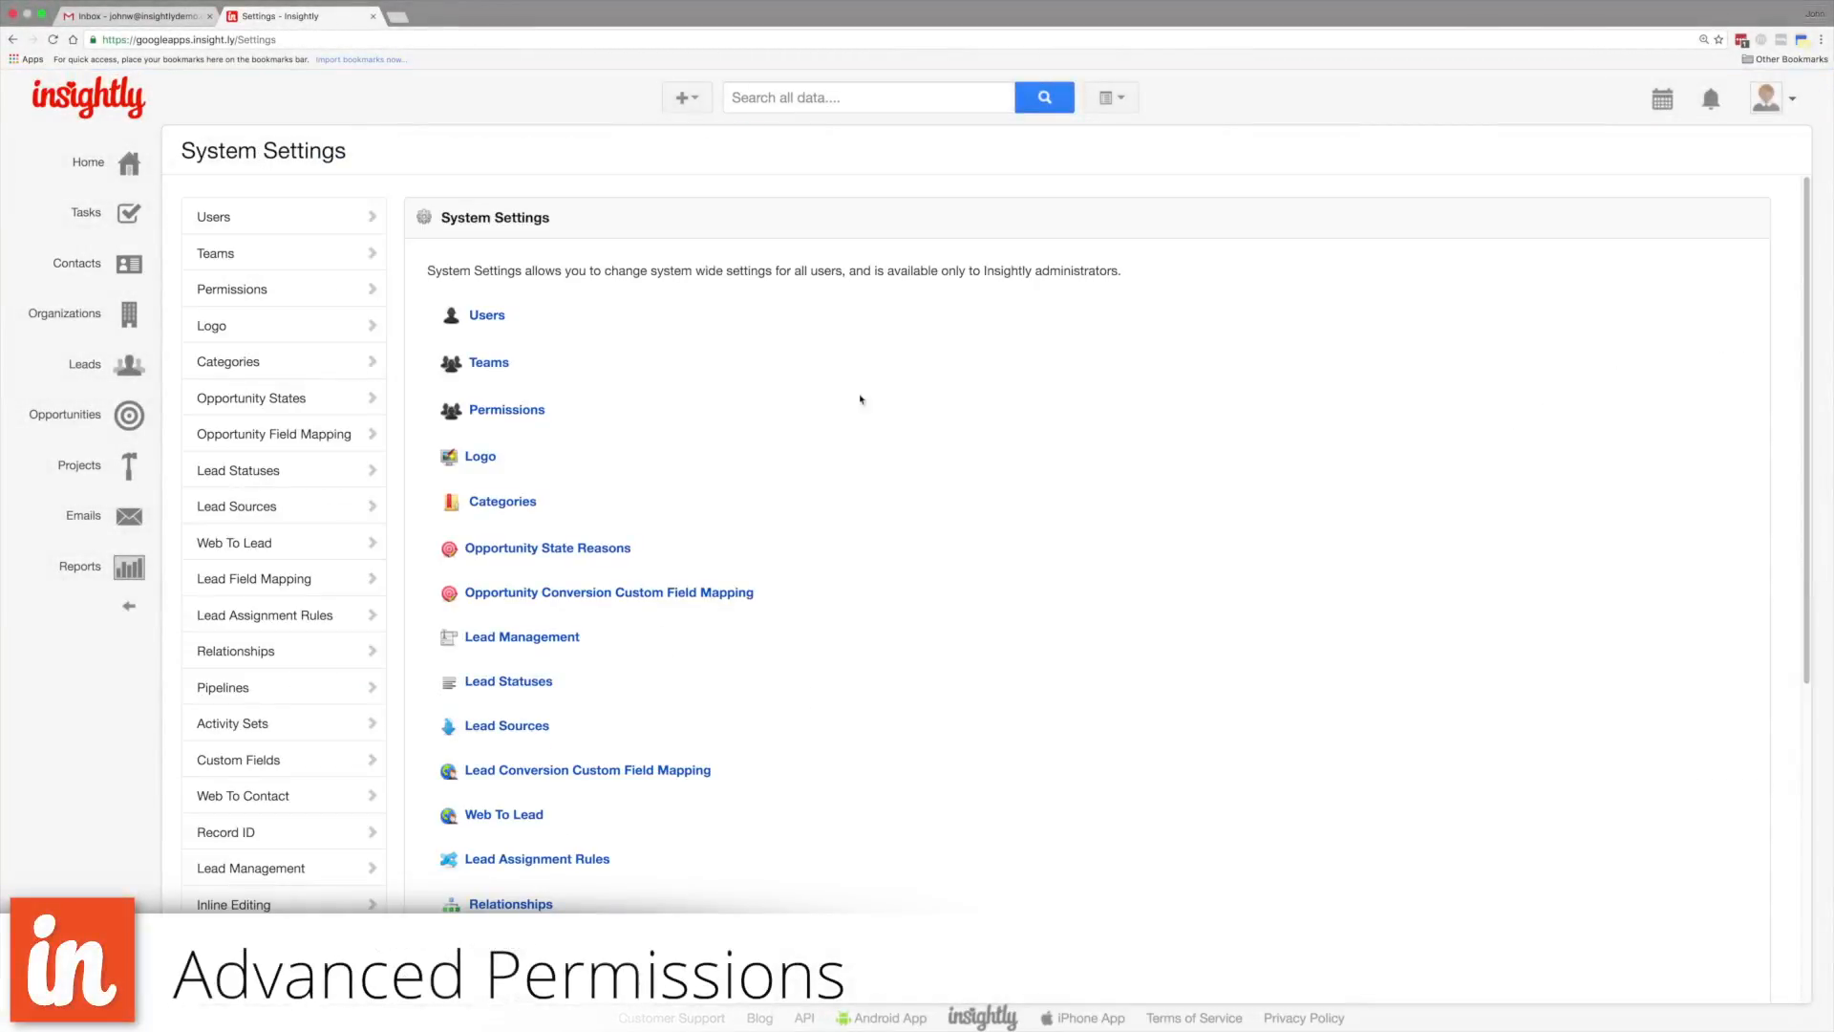
click(509, 411)
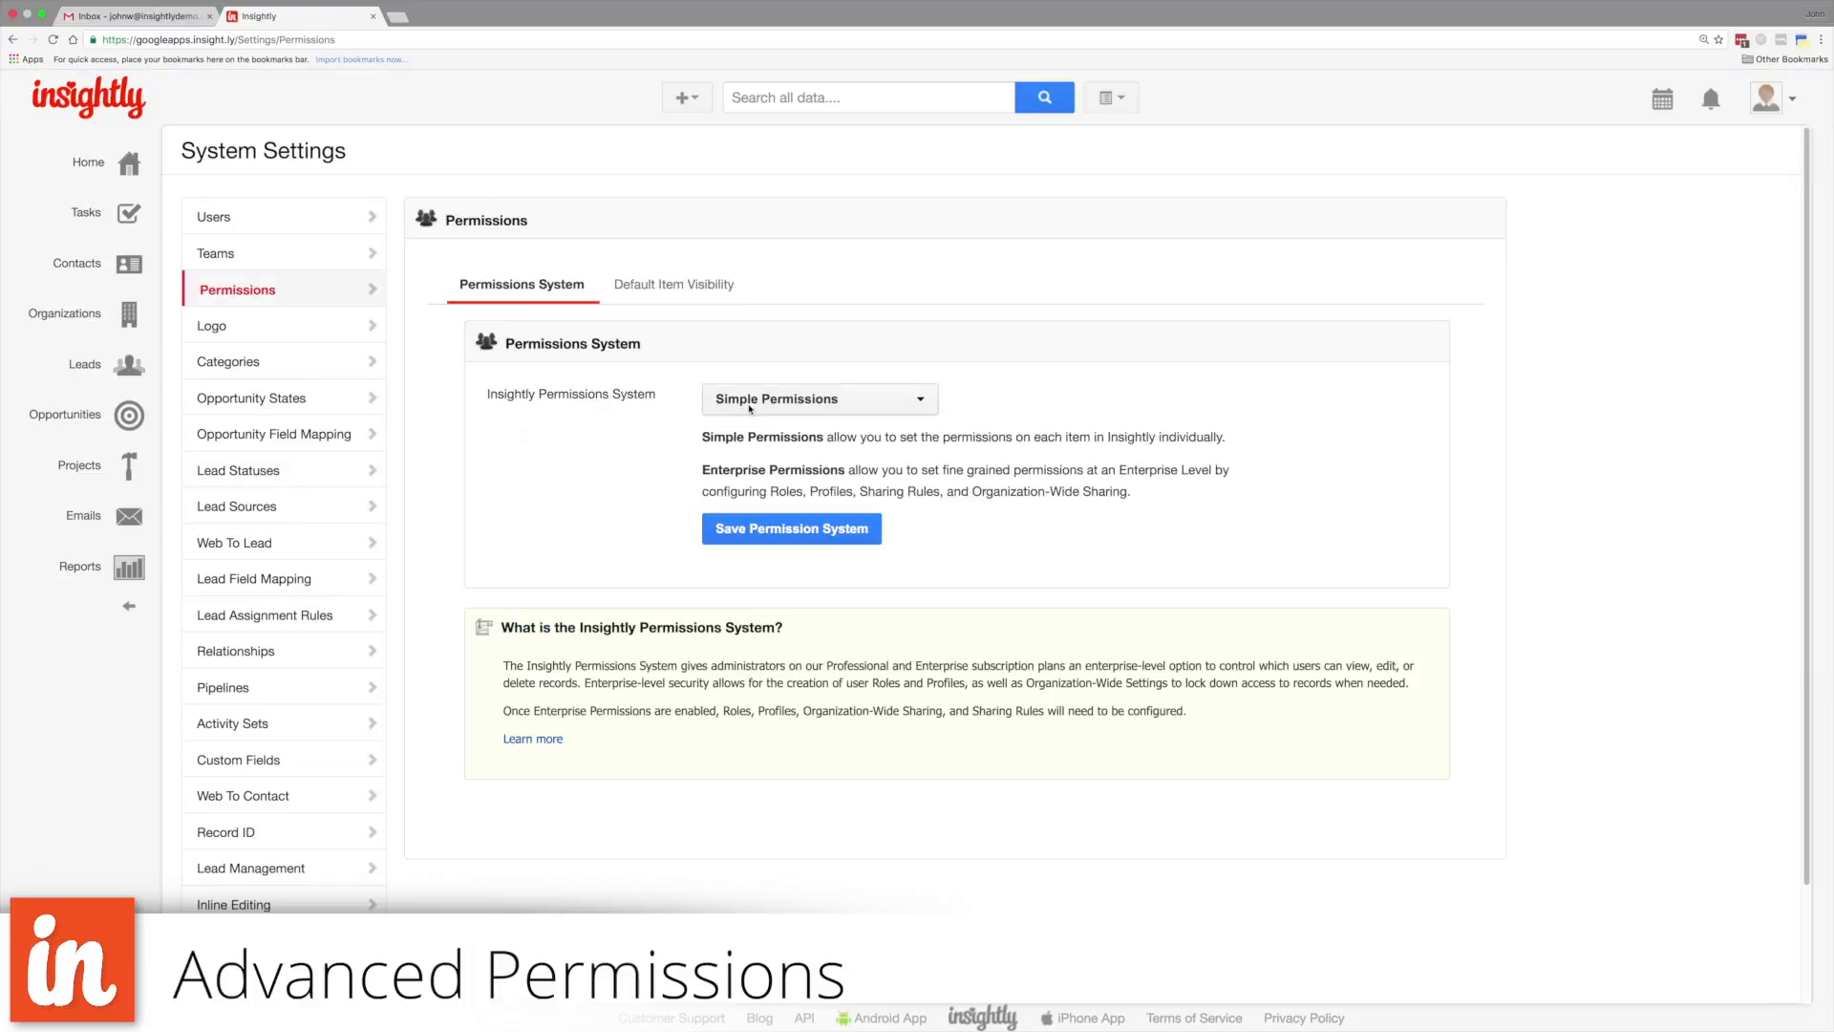
click(749, 406)
click(754, 463)
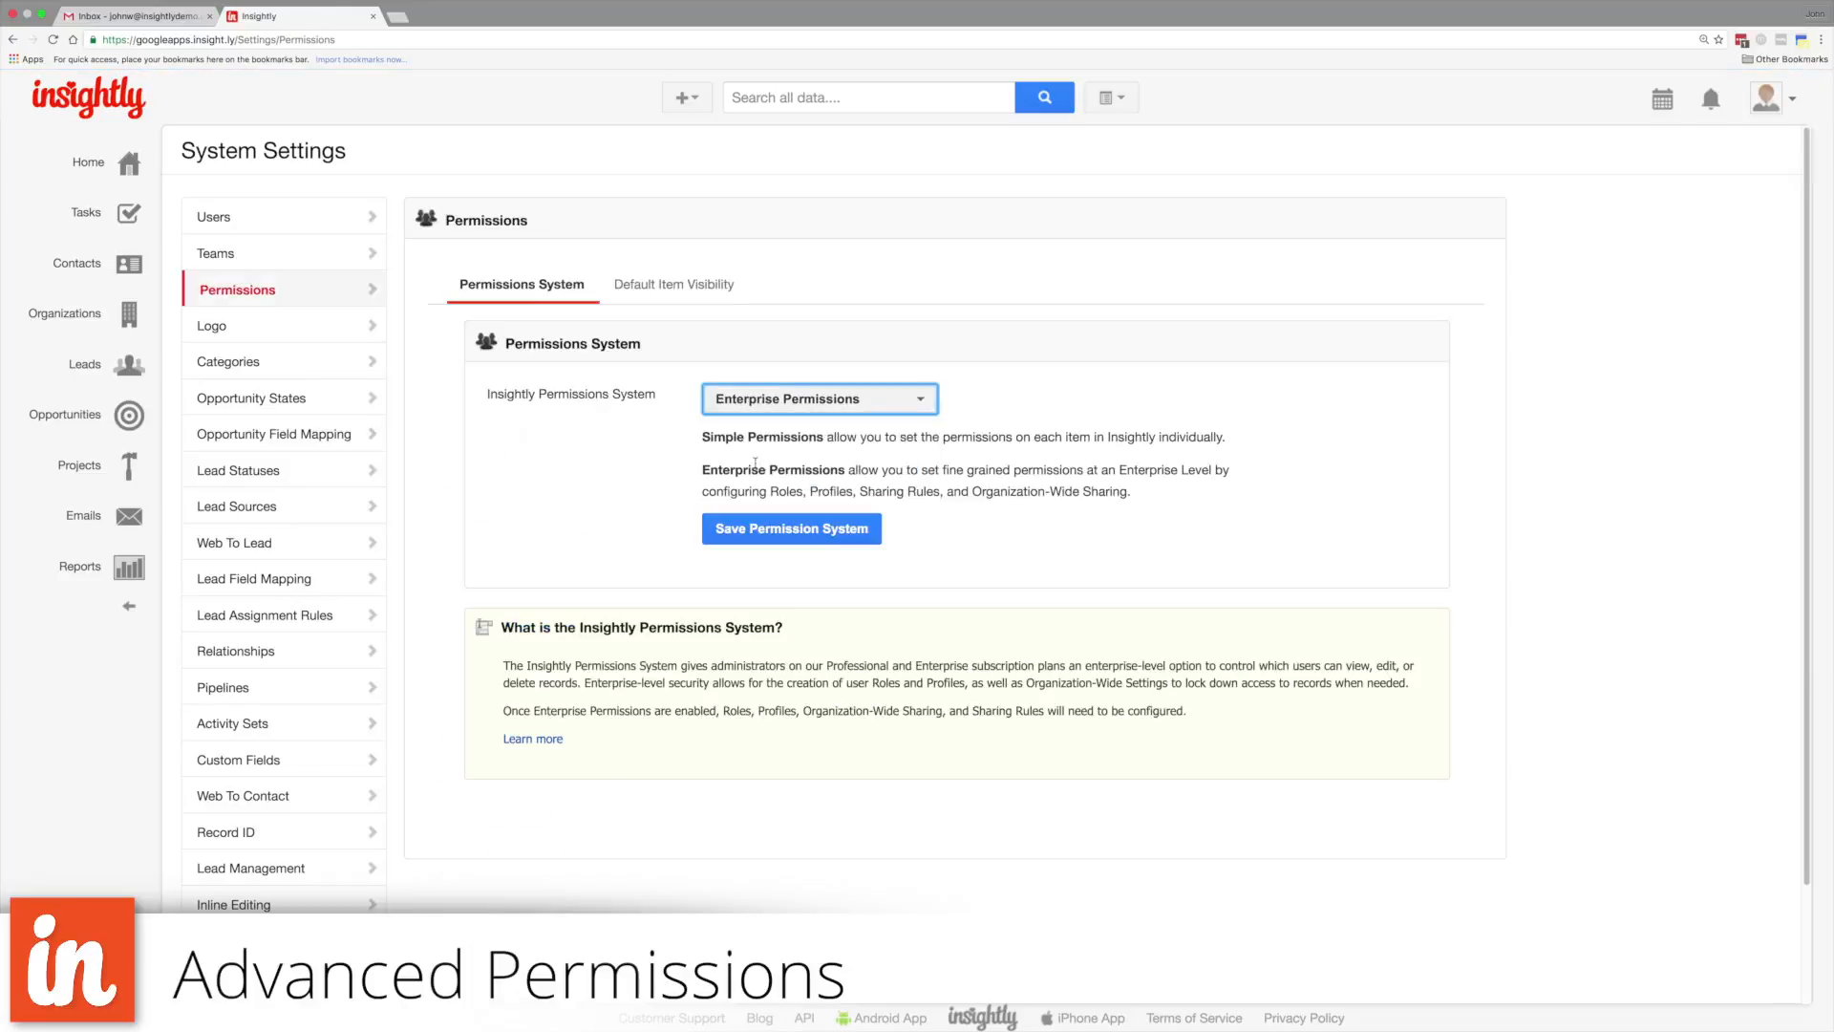
click(761, 532)
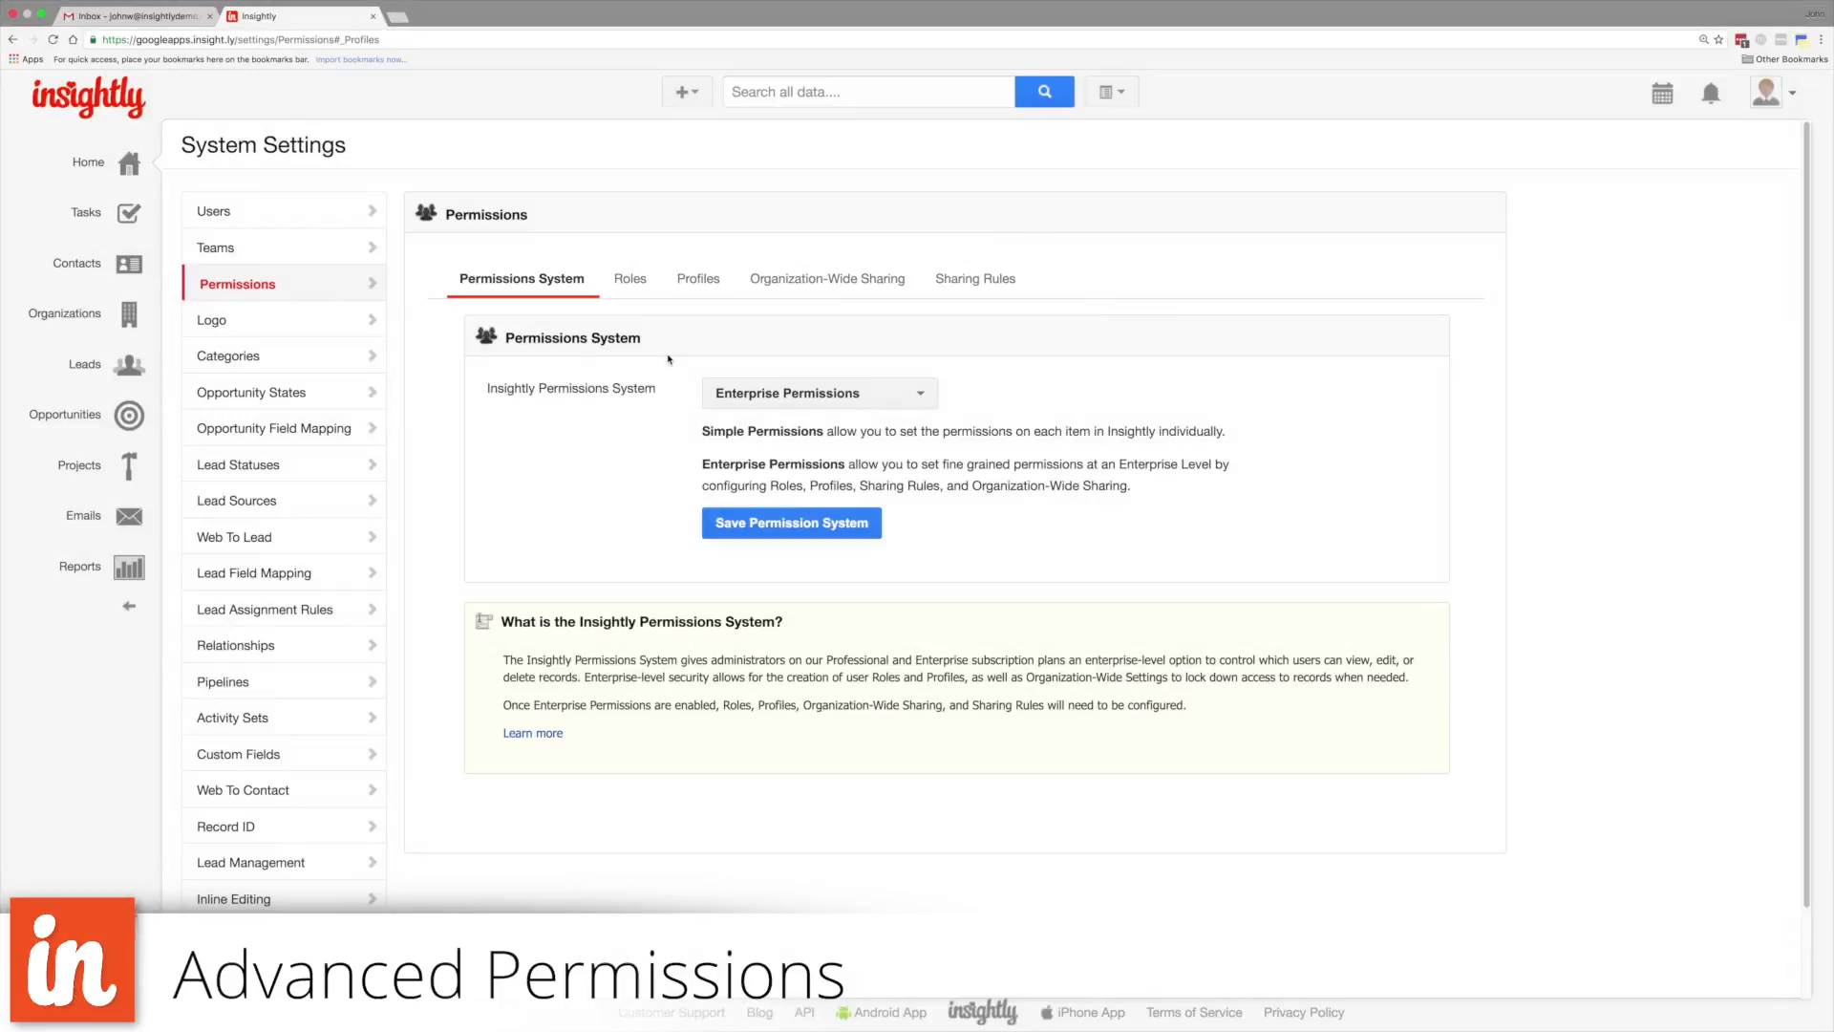
Start a clone of the Standard User profile.
click(699, 289)
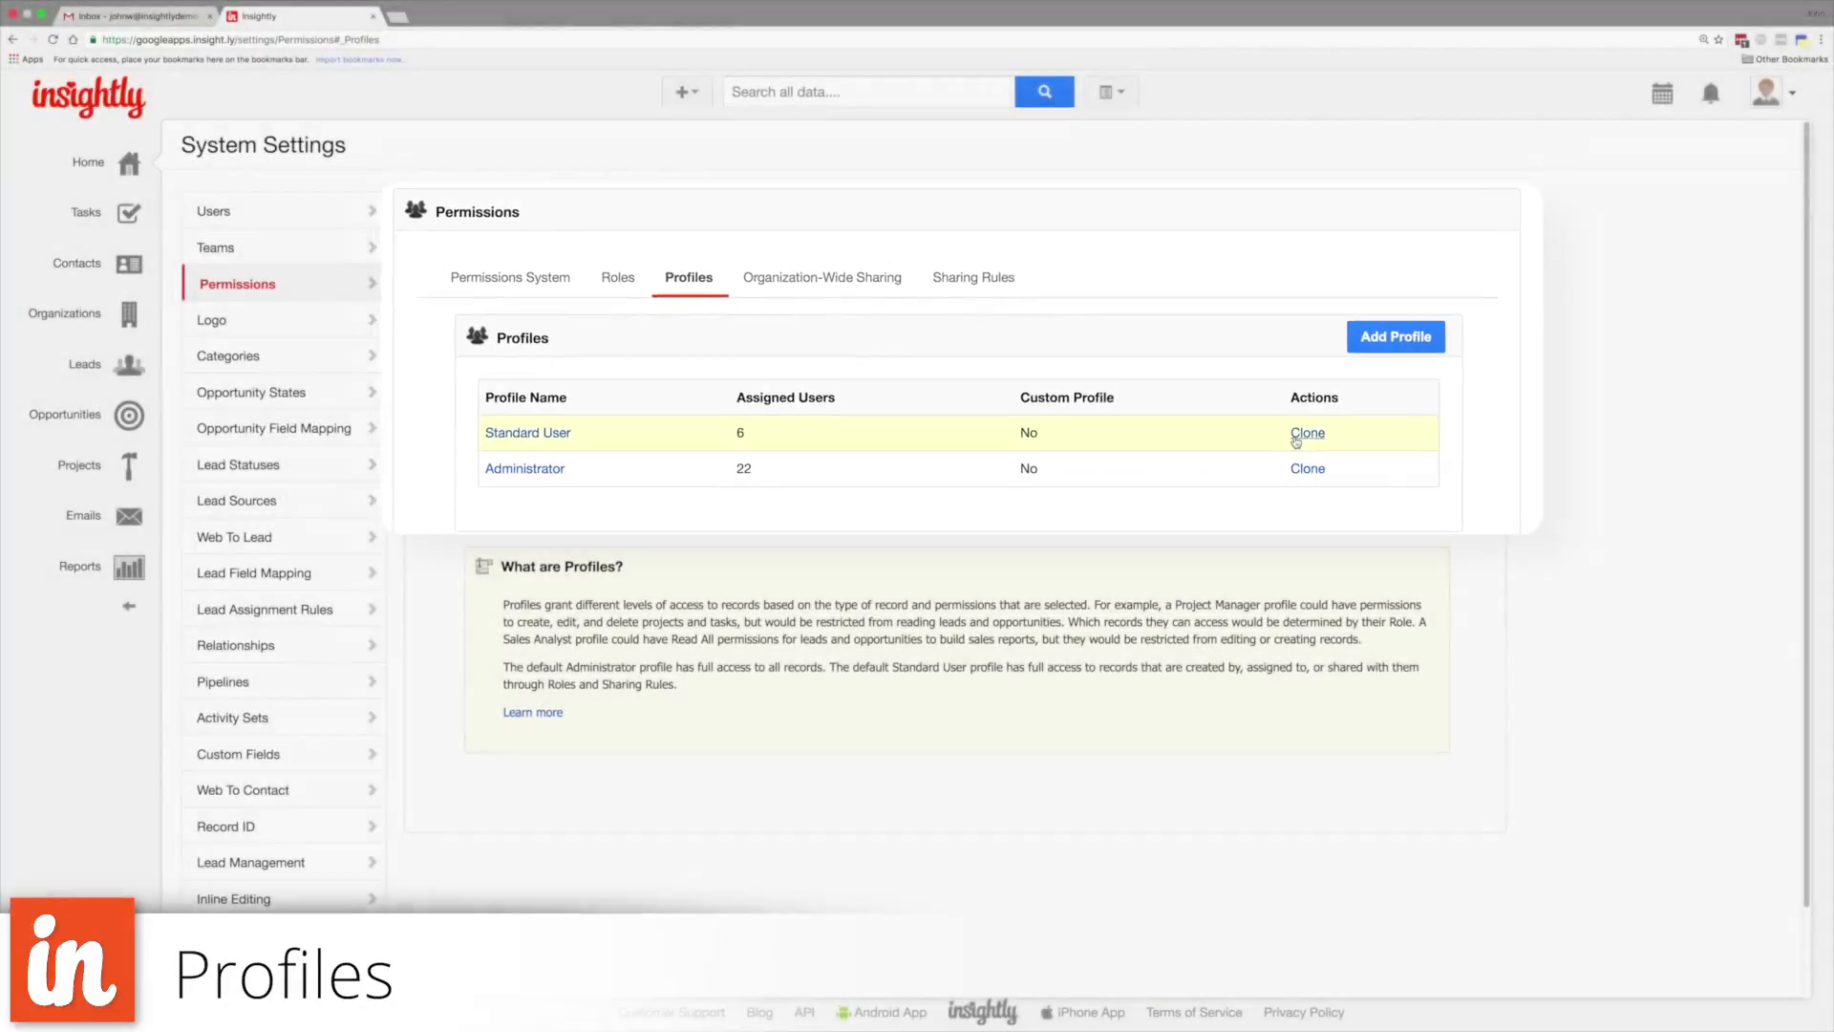
click(1301, 433)
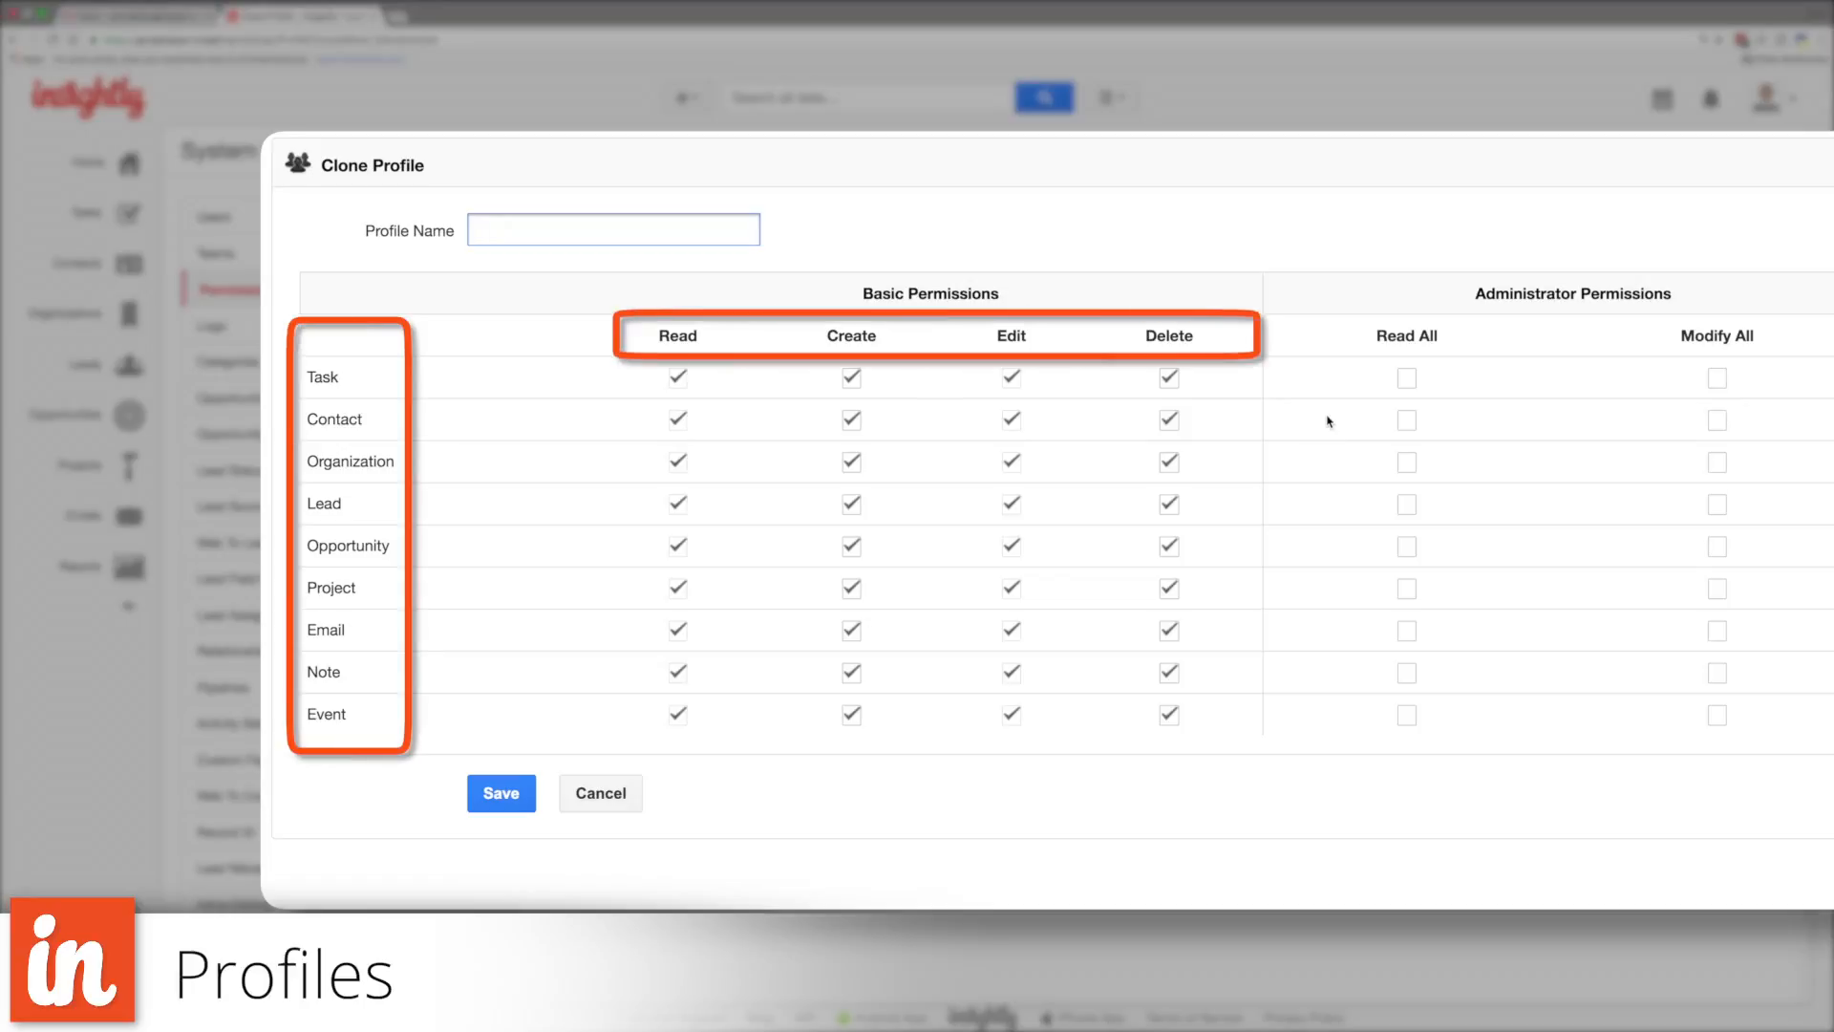
click(678, 504)
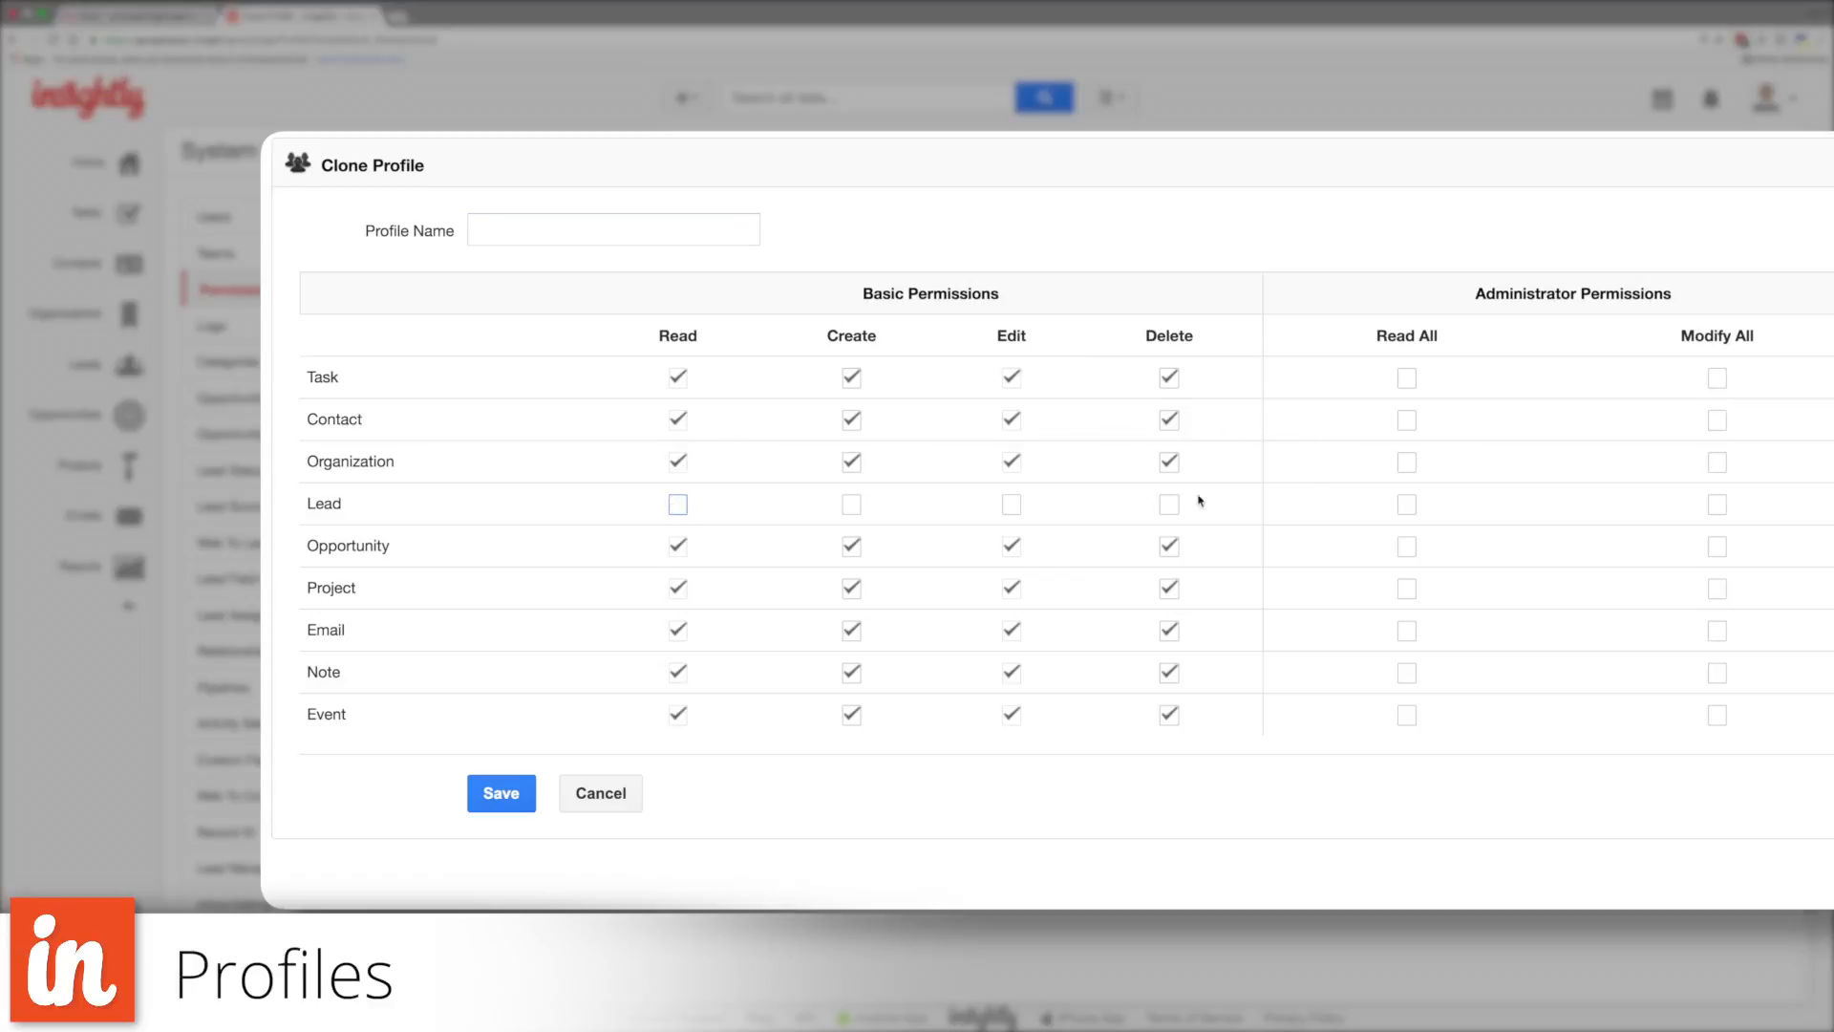
click(1404, 422)
click(1170, 504)
click(853, 506)
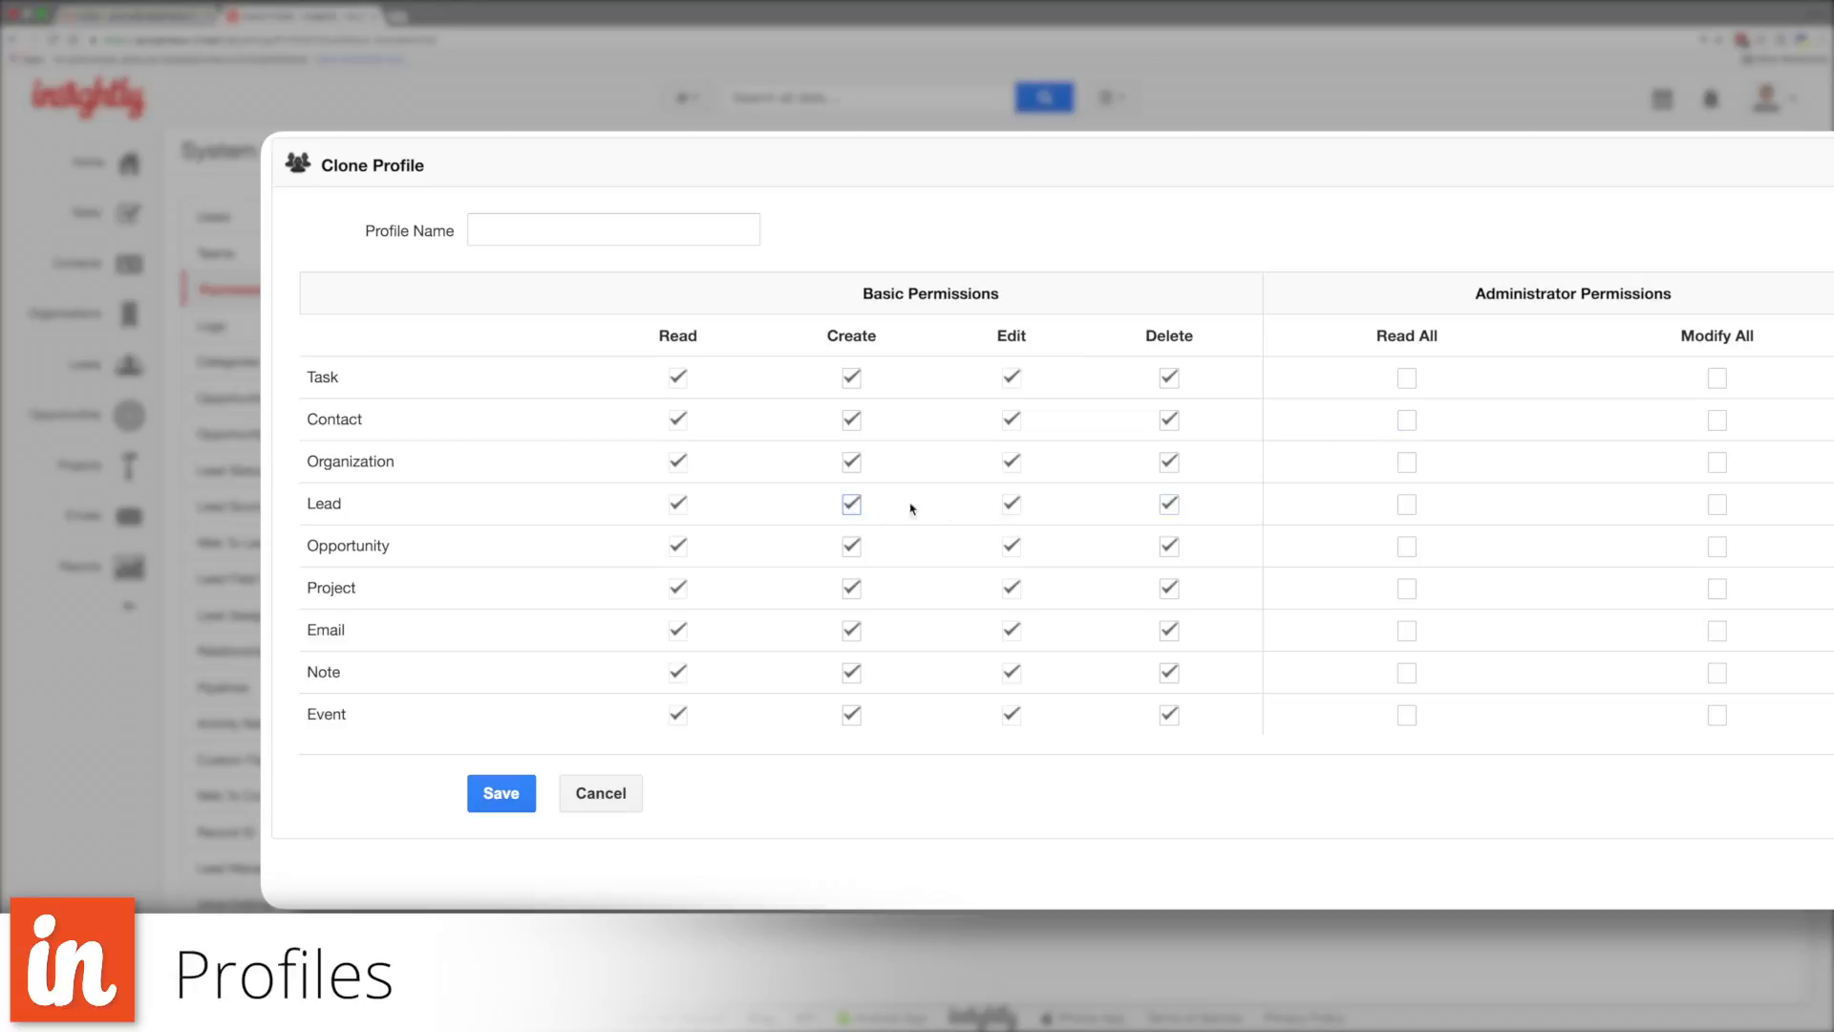
Remove the Delete permission from all nine record types, from Task through Event, in the cloned profile.
click(1168, 378)
click(1169, 420)
click(1169, 463)
click(1169, 504)
click(1169, 547)
click(1169, 588)
click(1170, 630)
click(1169, 672)
click(1169, 715)
Name the cloned profile "No Delete" and save it.
click(659, 234)
text(No Delete)
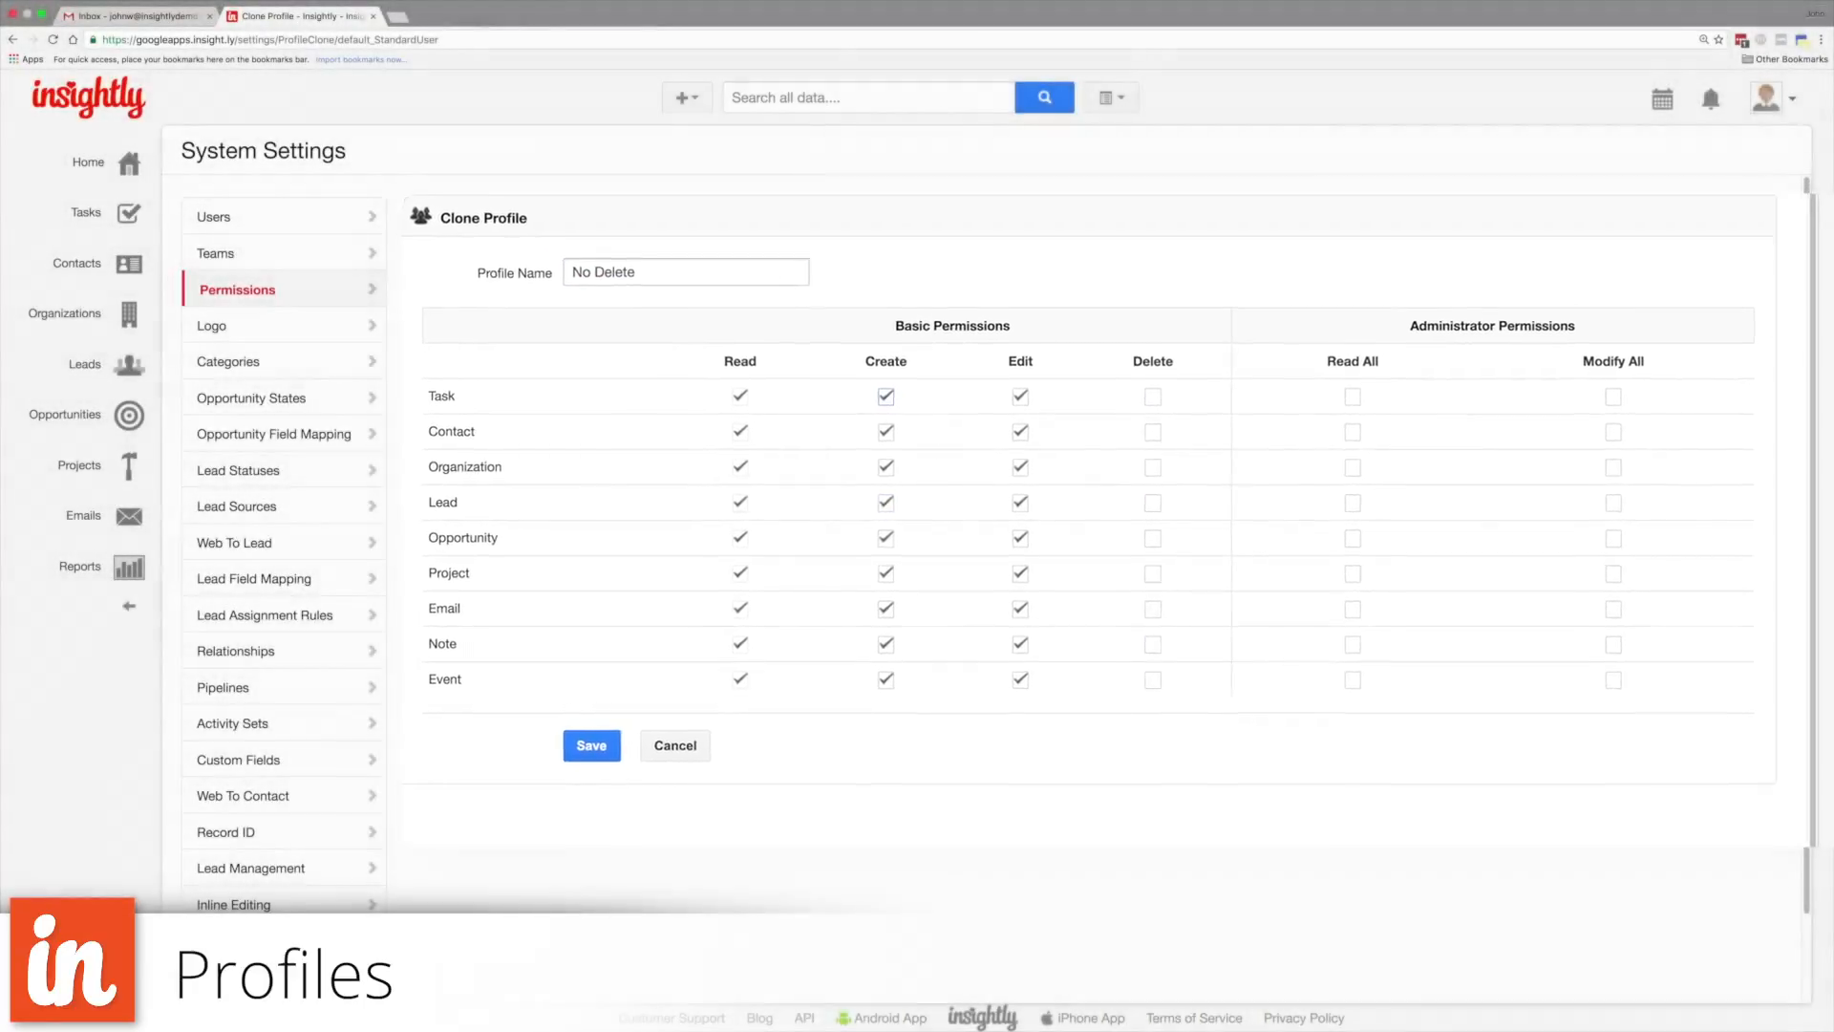
click(596, 744)
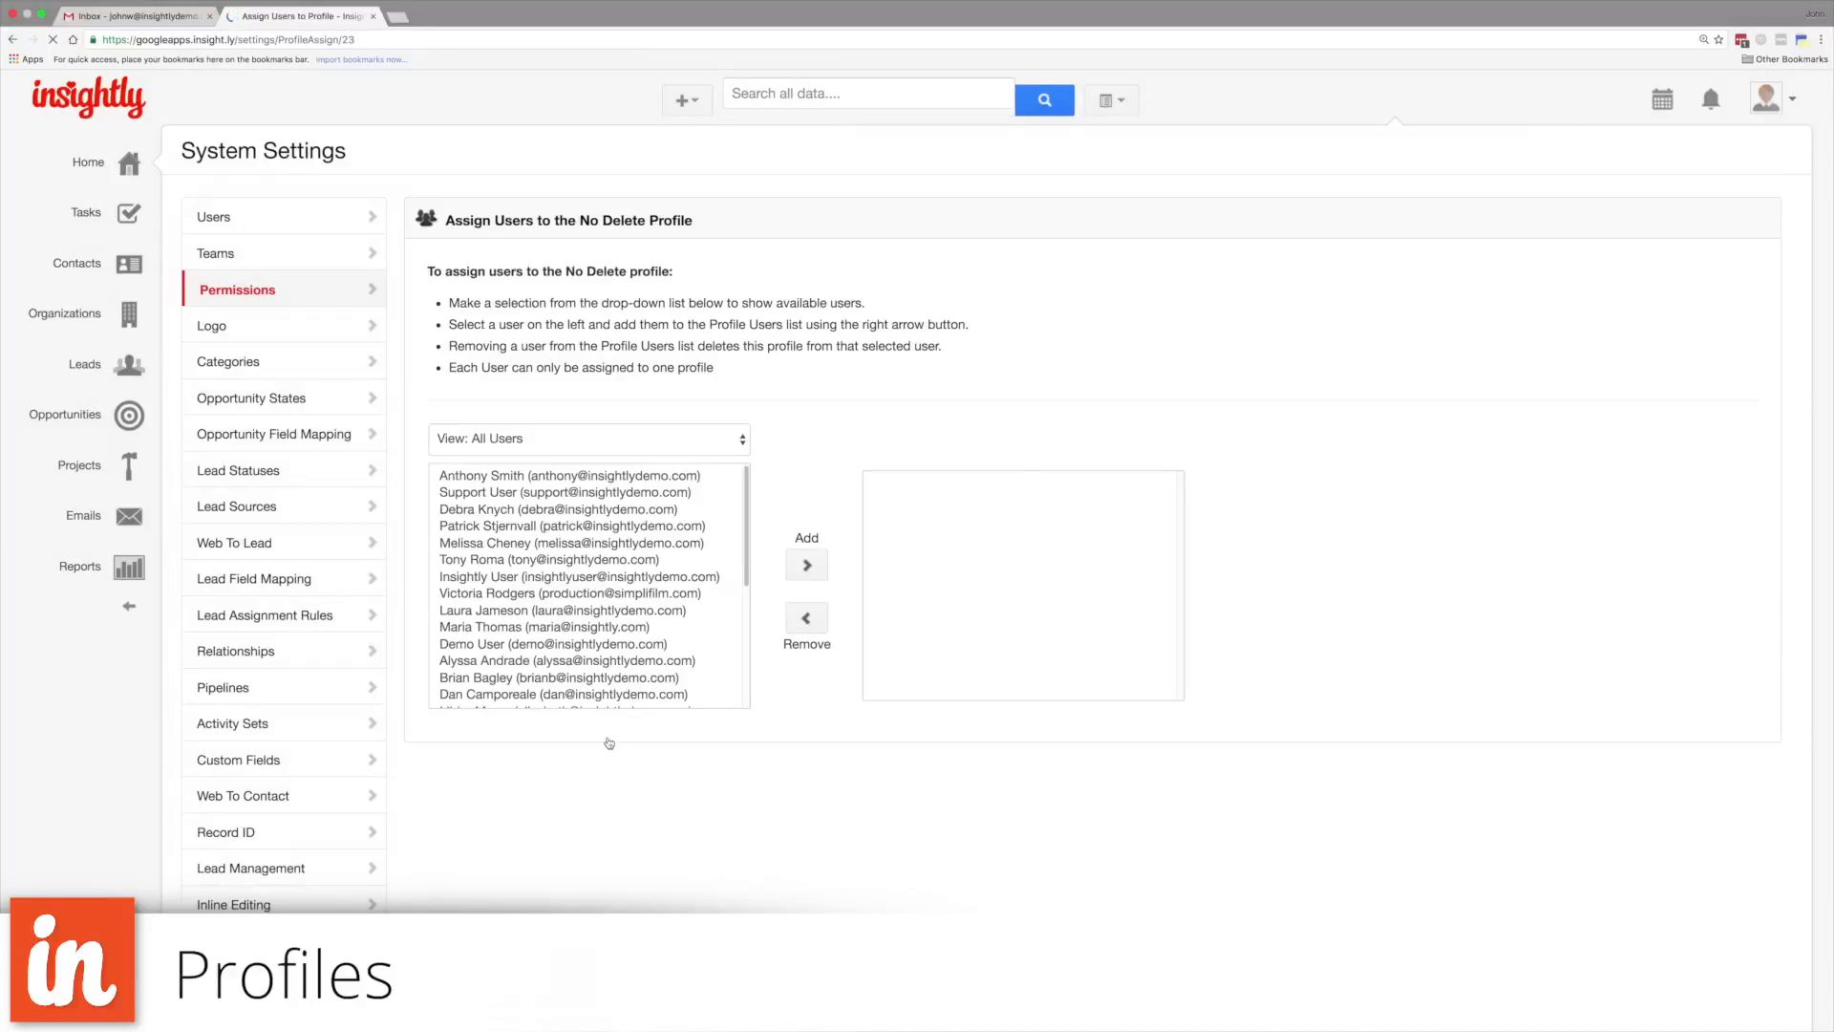
Assign the first three users and the fifth user in the list to the No Delete profile and save the assignment.
click(530, 514)
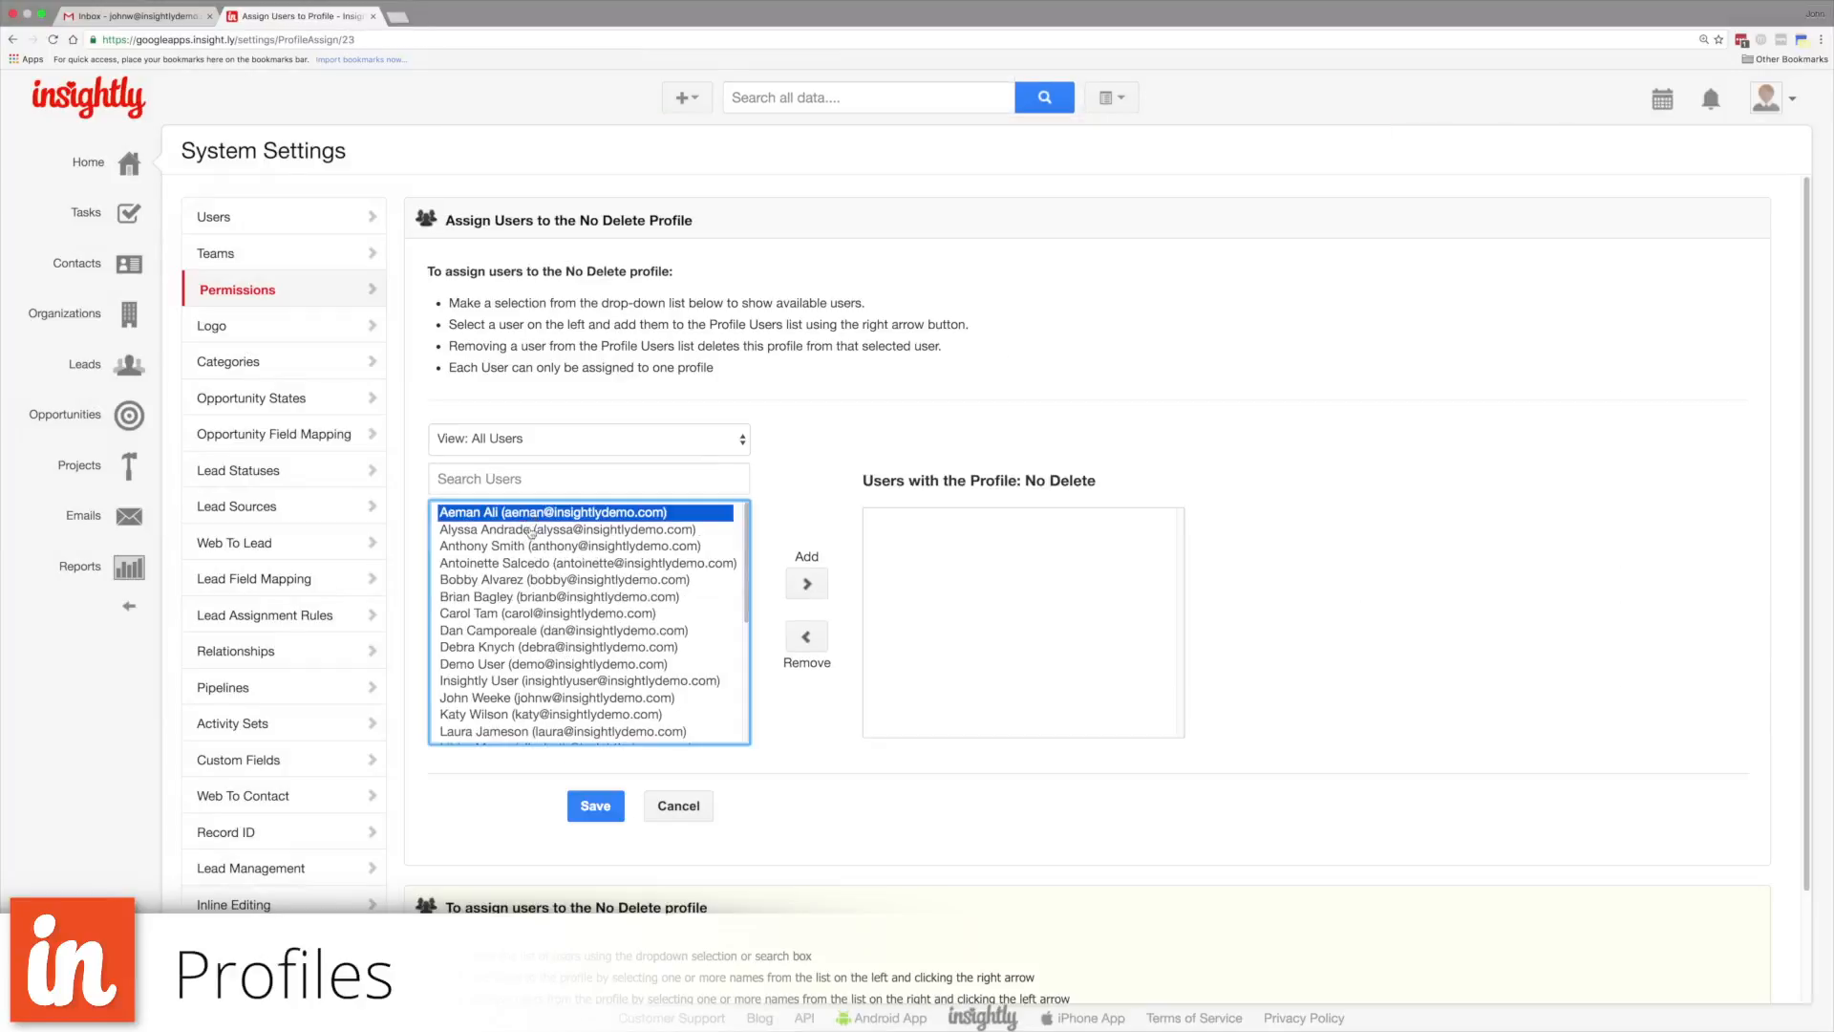
super+click(530, 531)
super+click(528, 547)
super+click(527, 580)
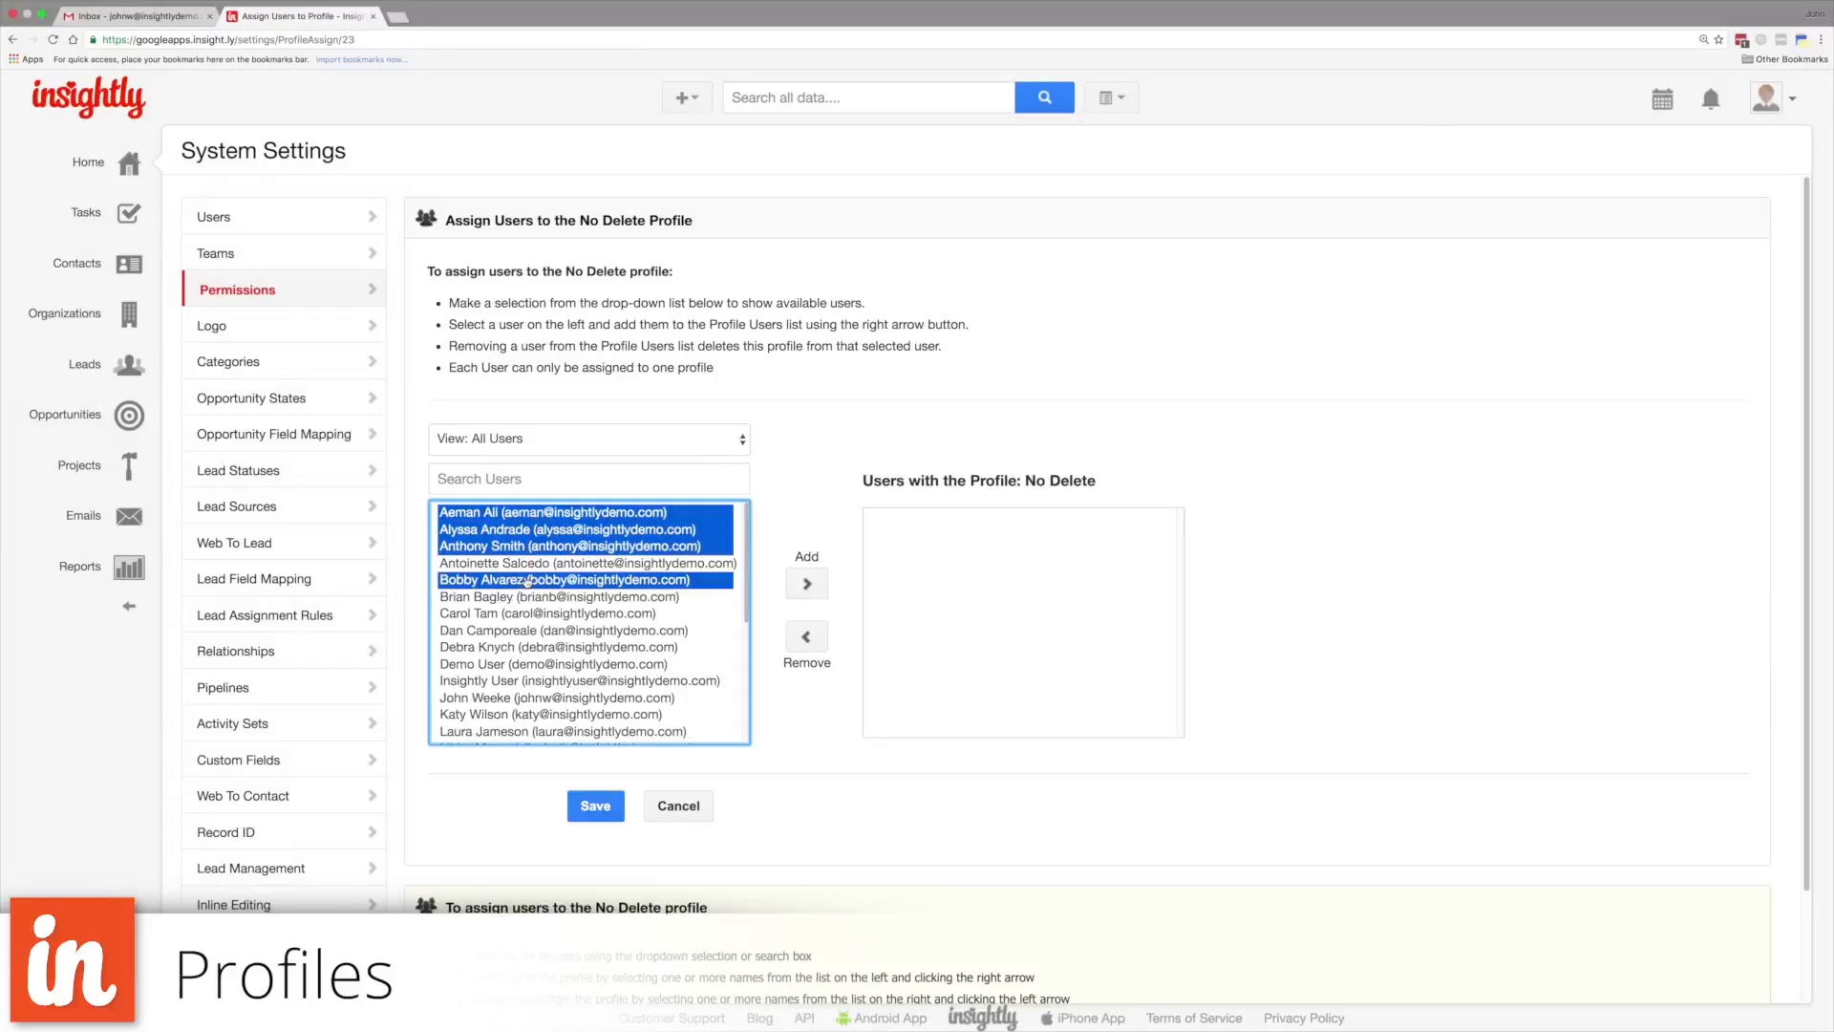
click(807, 583)
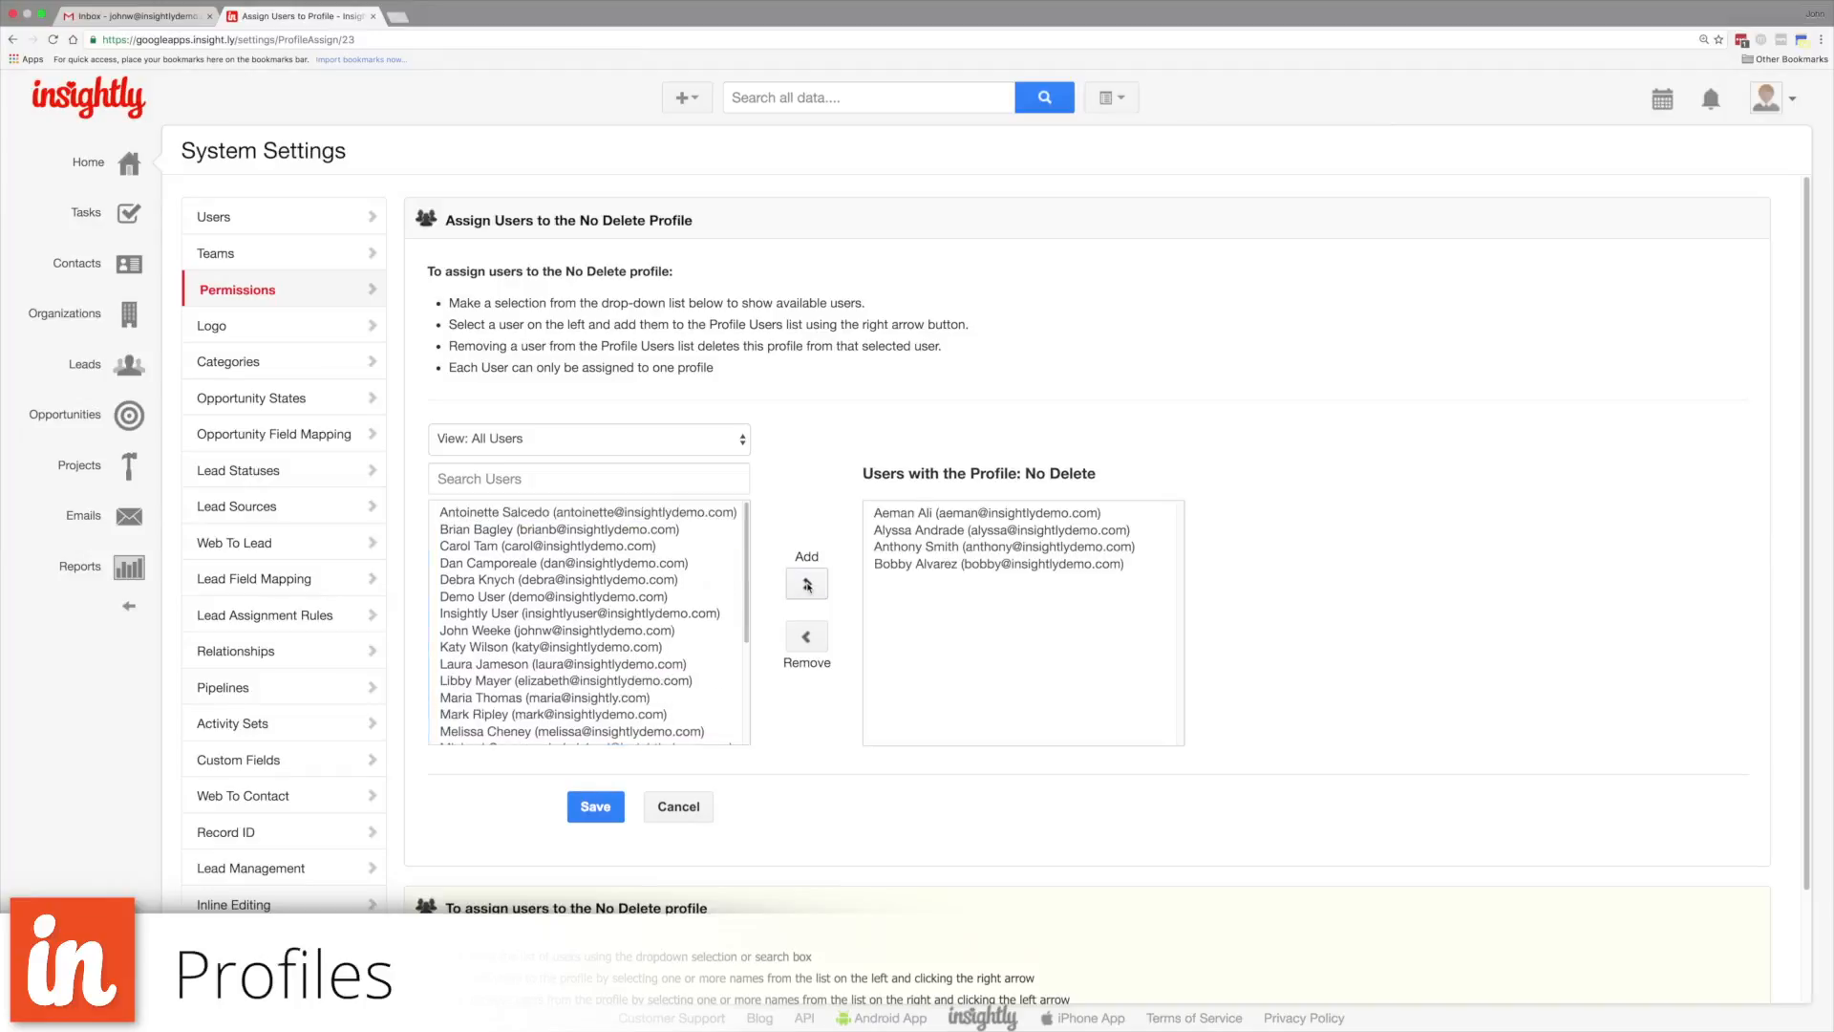
click(612, 808)
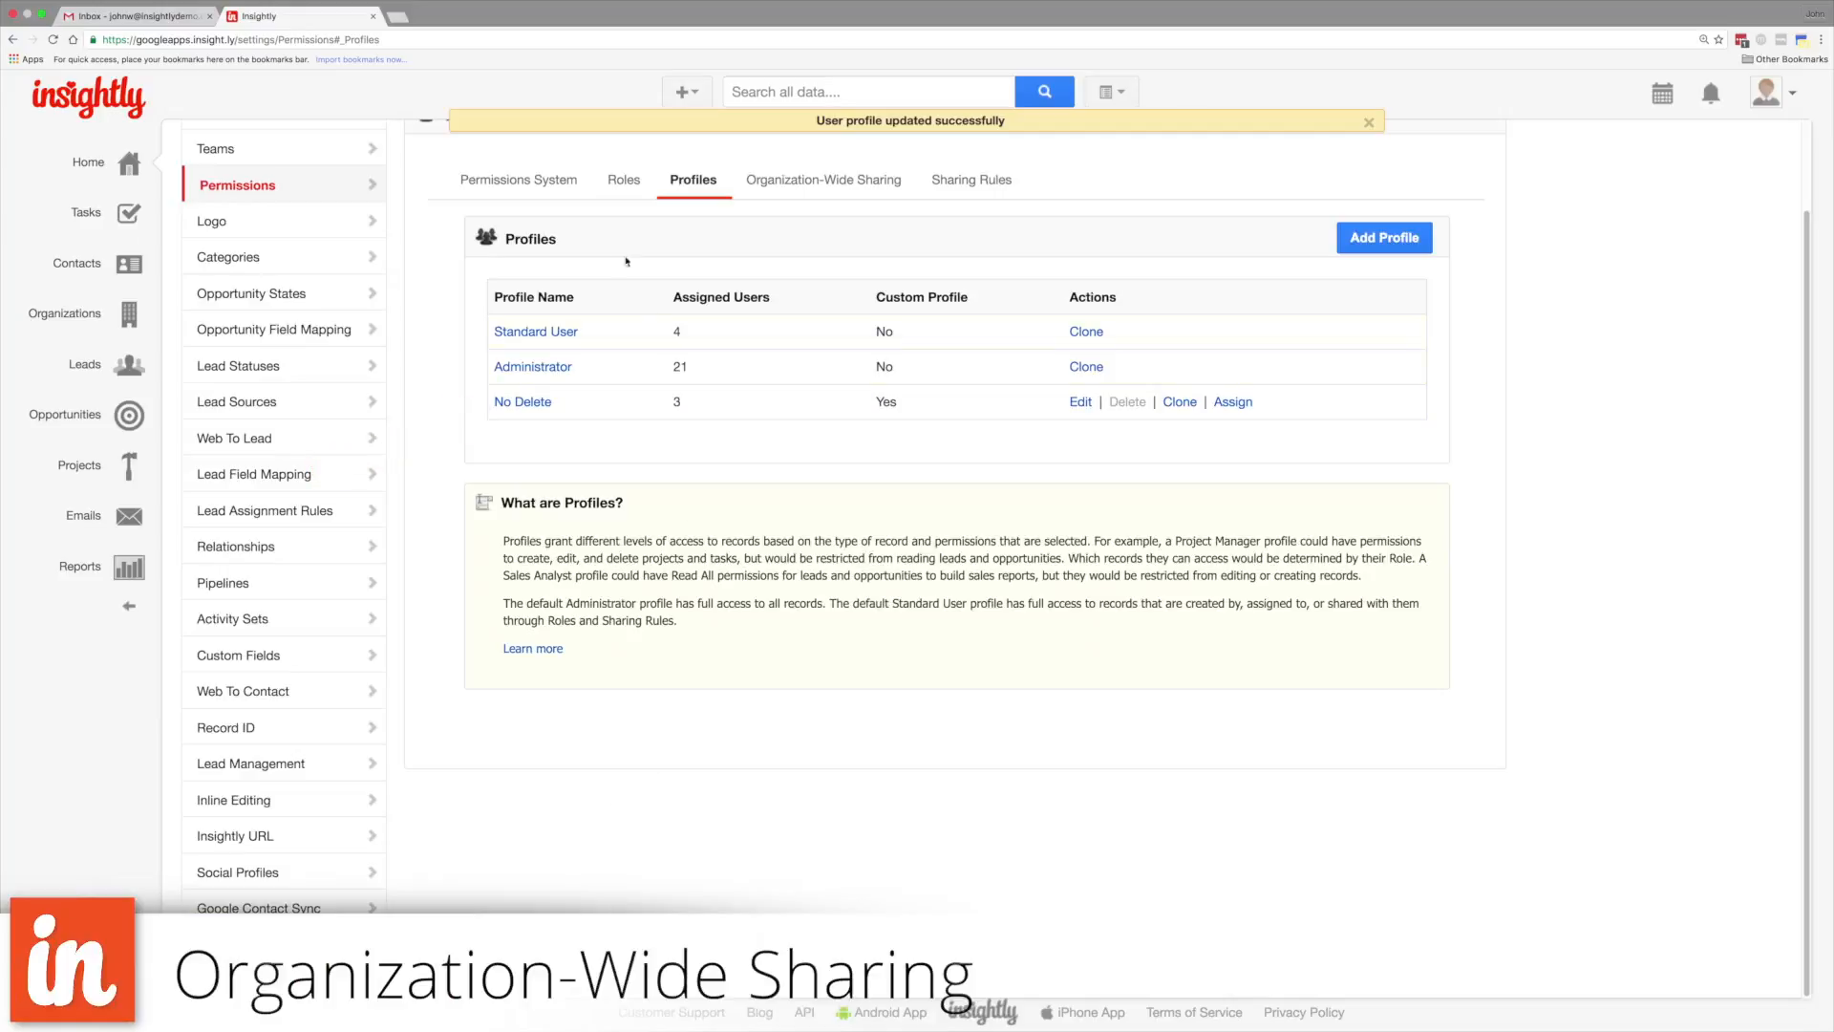
Set organization-wide sharing to Public for Contact and Organization records and save the sharing settings.
click(559, 182)
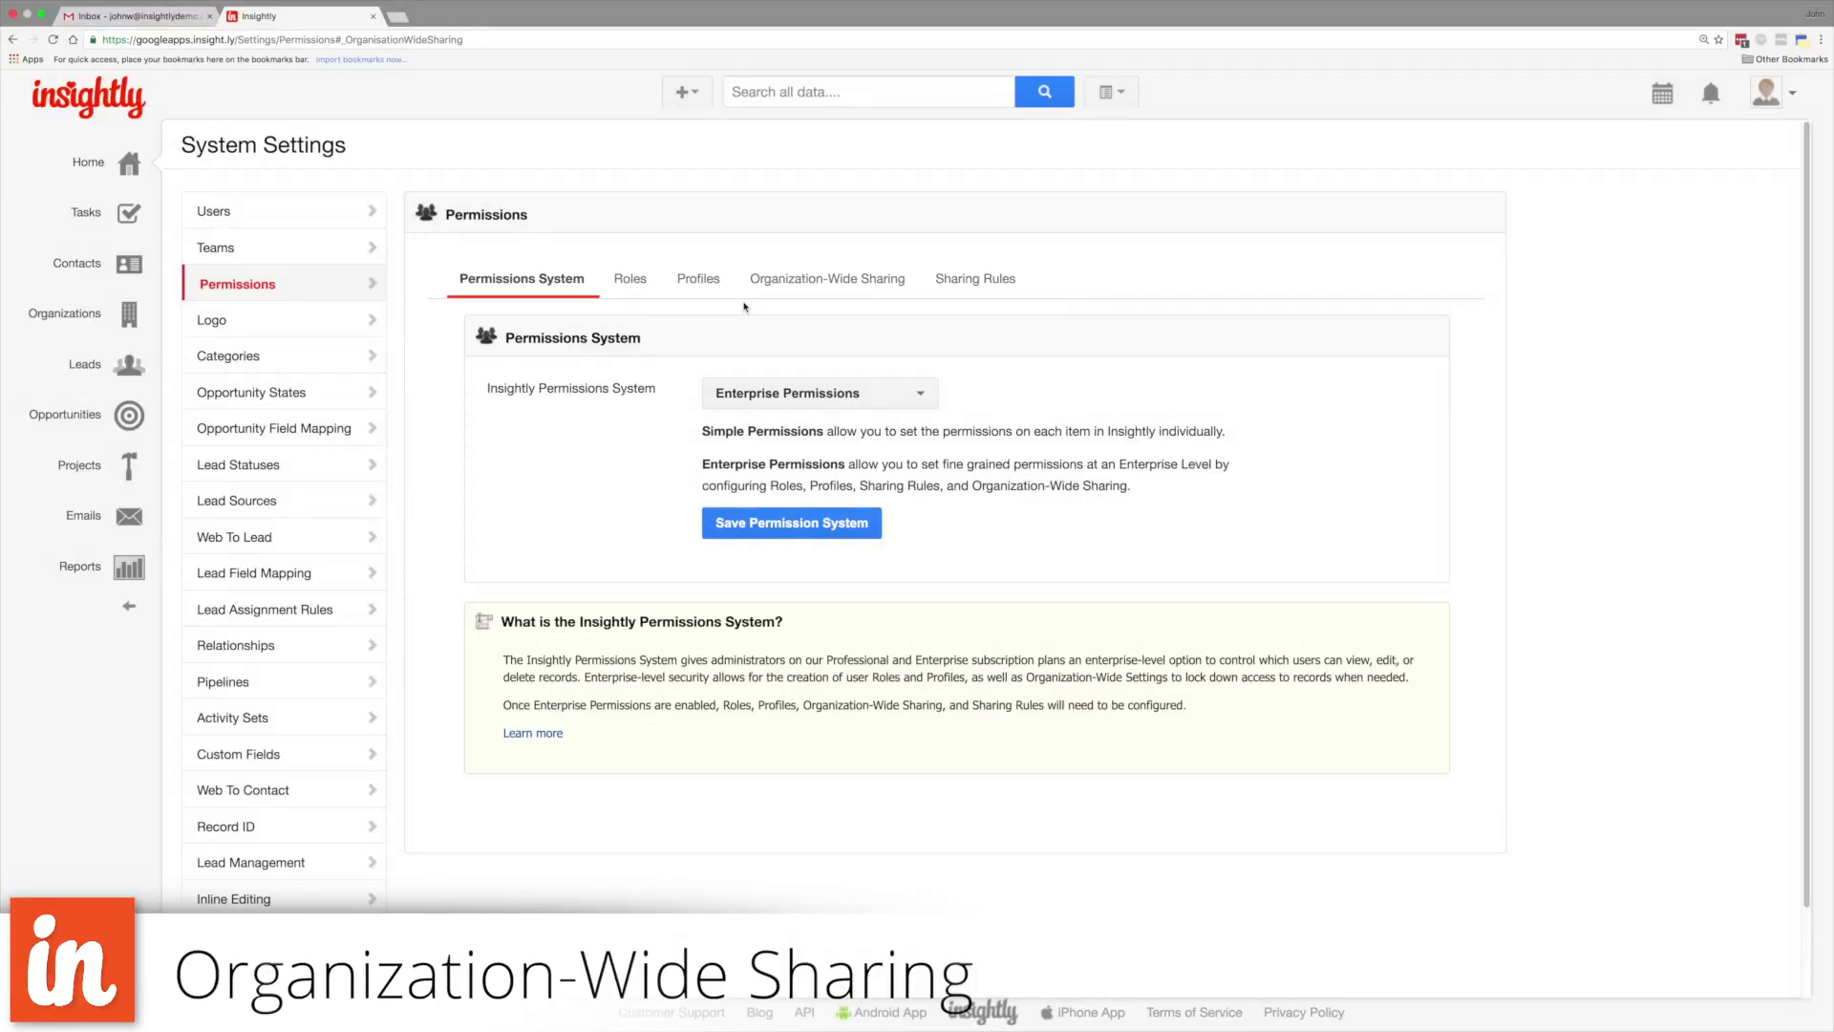
click(818, 288)
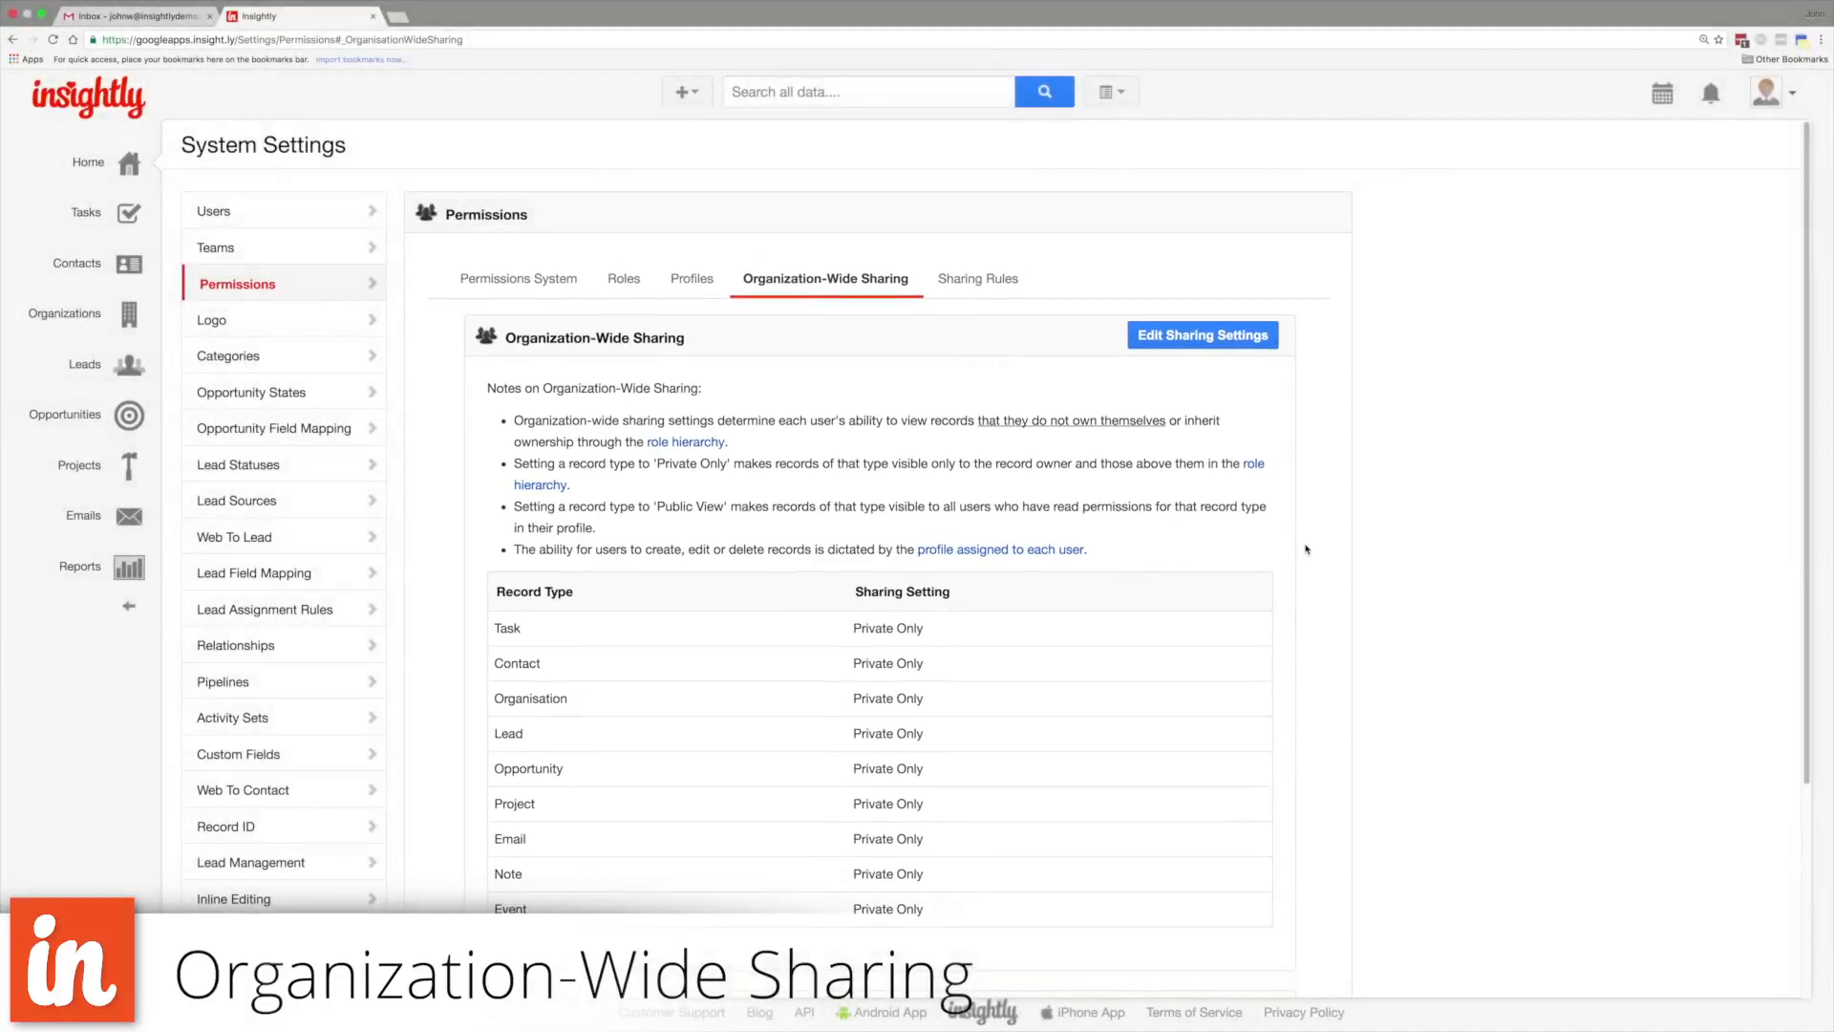
click(1203, 334)
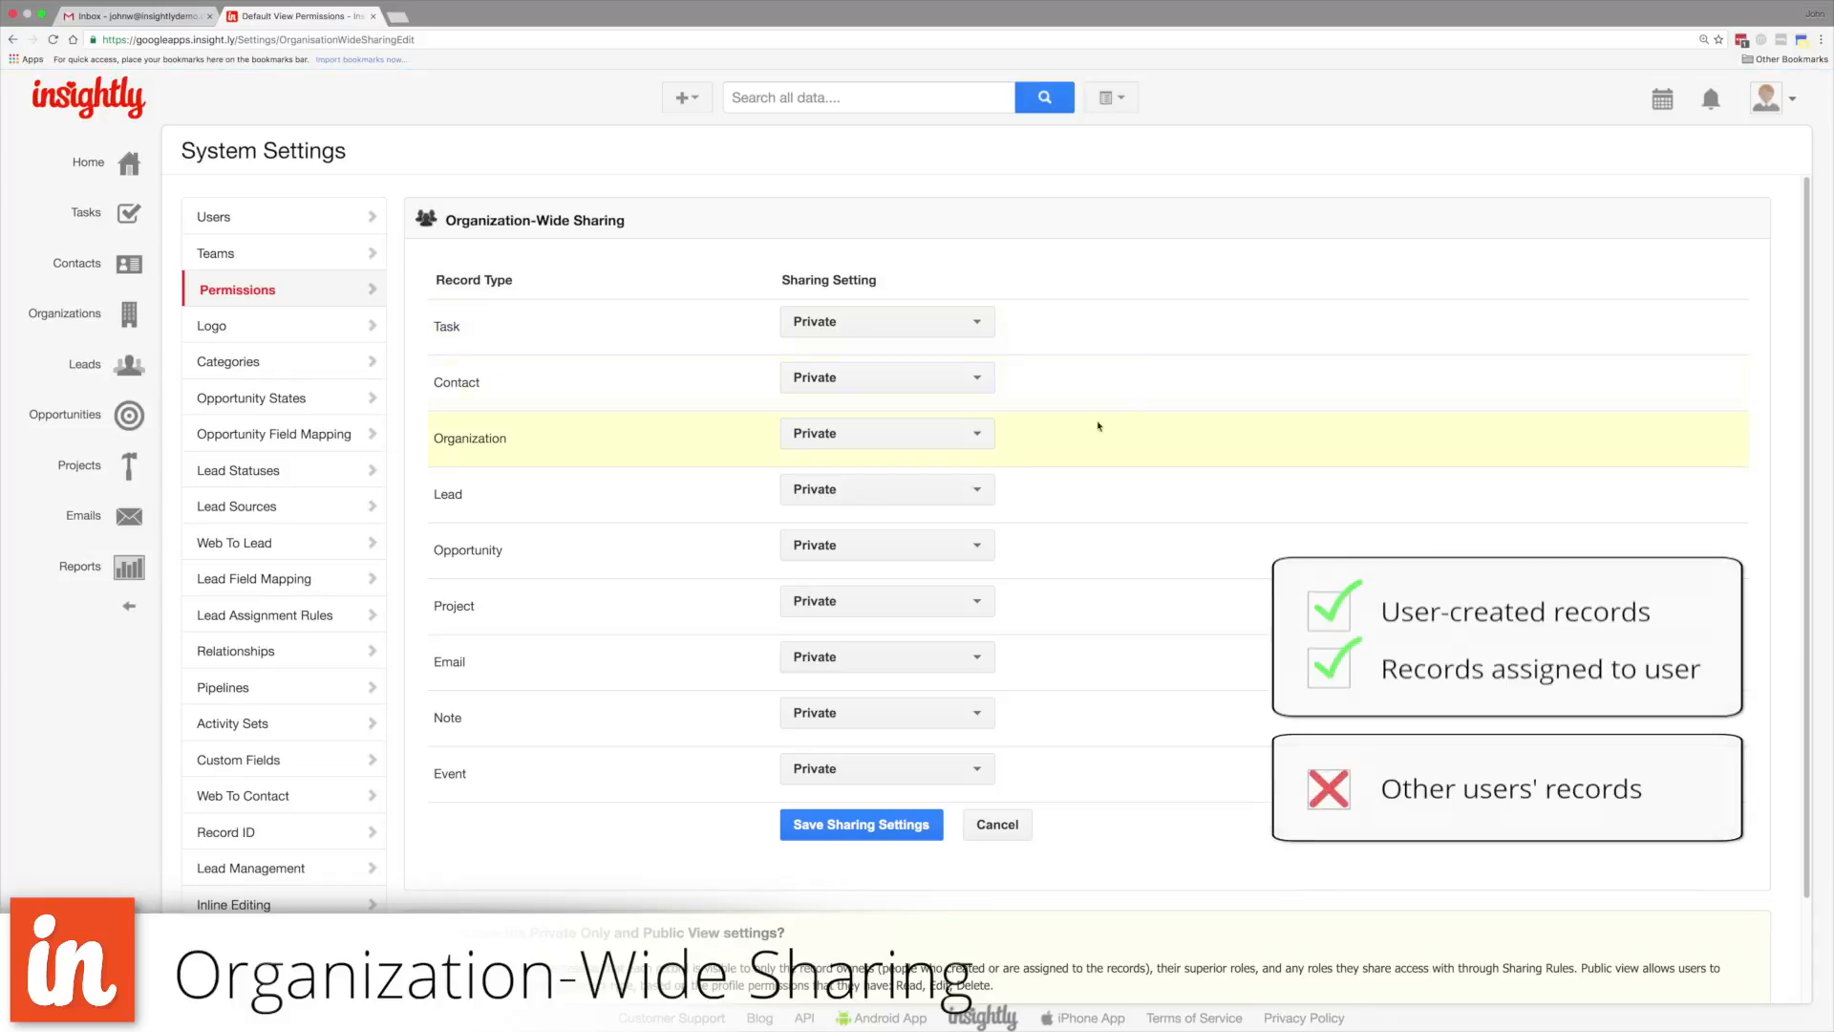
click(880, 379)
click(879, 432)
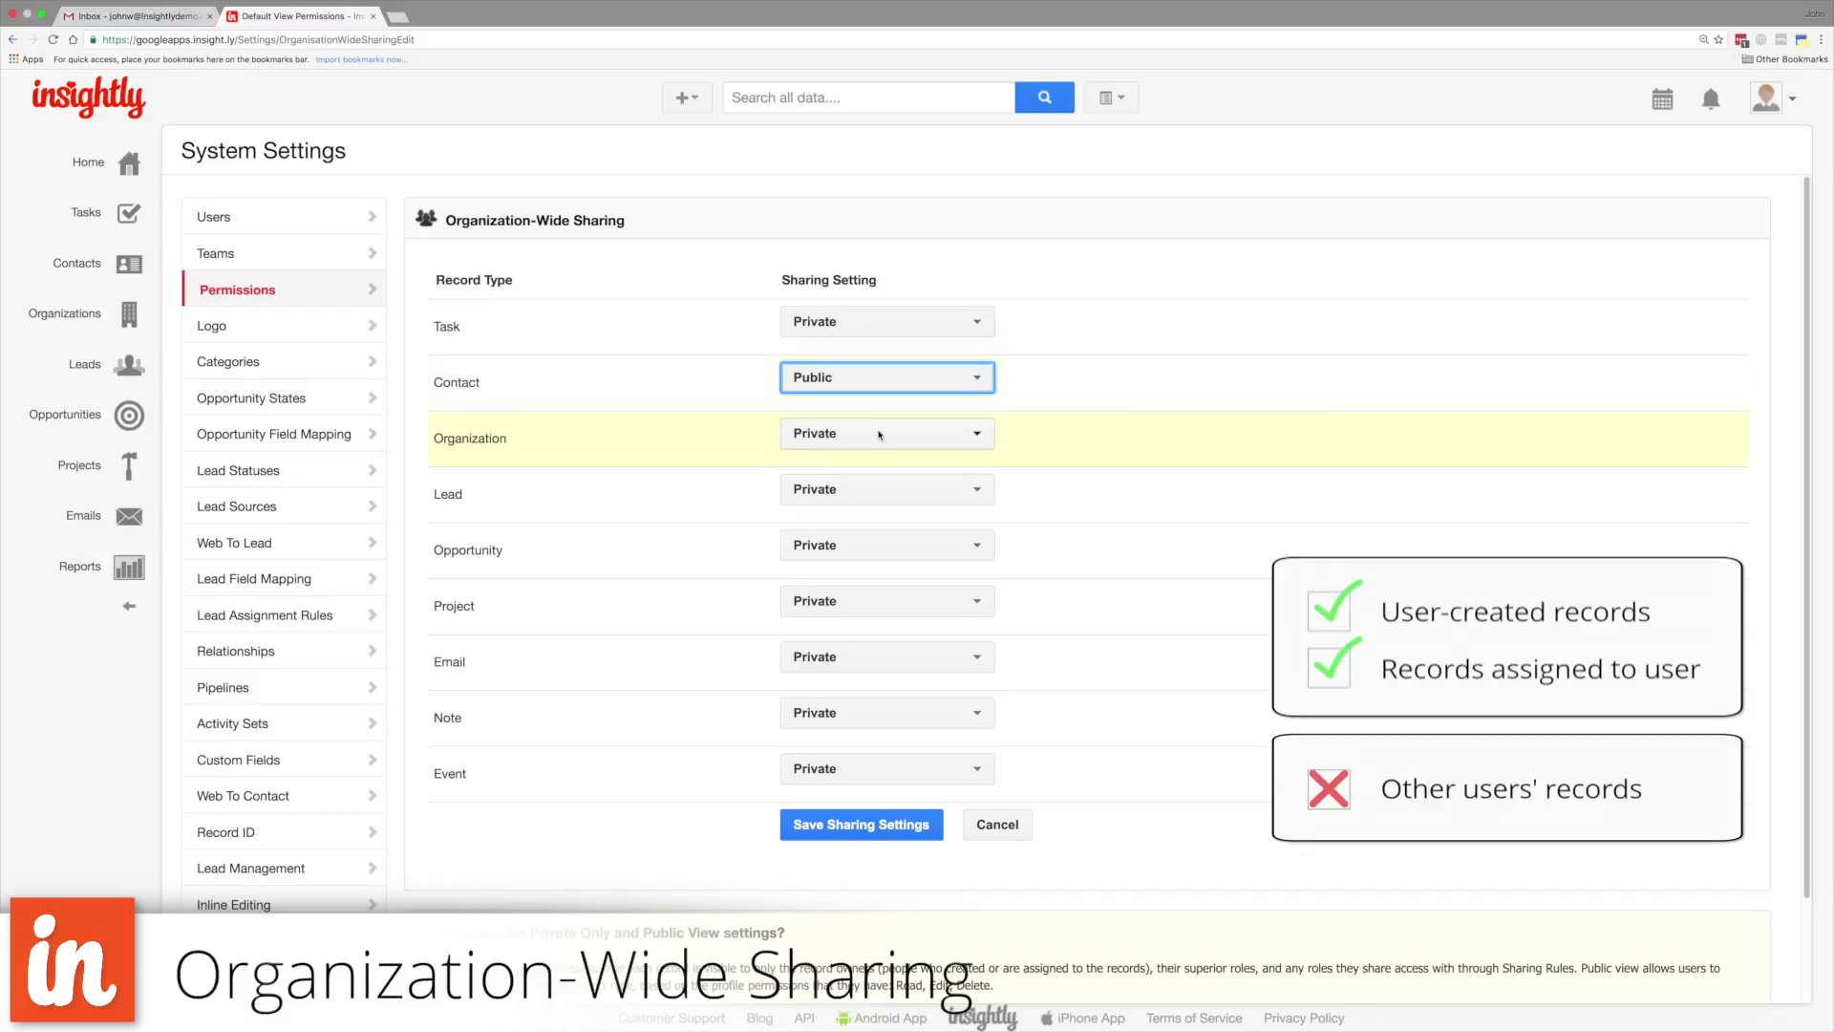
click(877, 433)
click(950, 495)
click(926, 825)
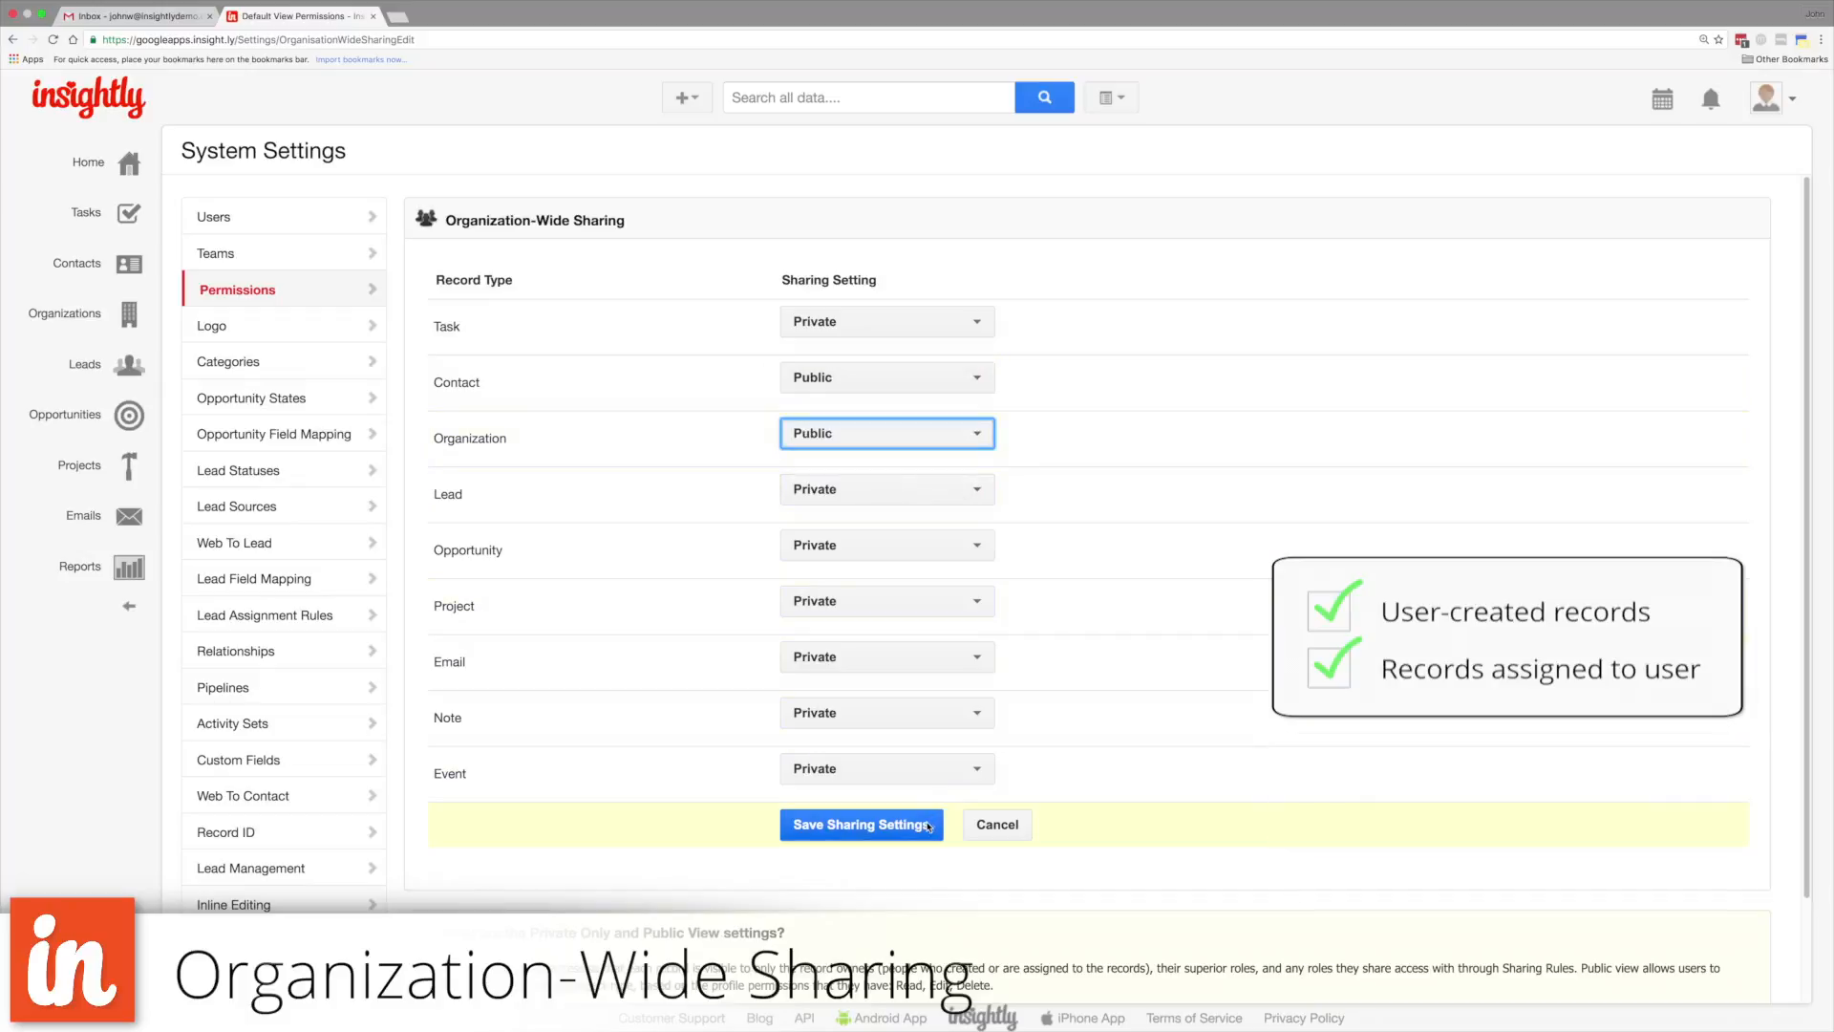
Add a role named "Executive Staff" without a reporting role and save it.
scroll(927, 827, up, 2)
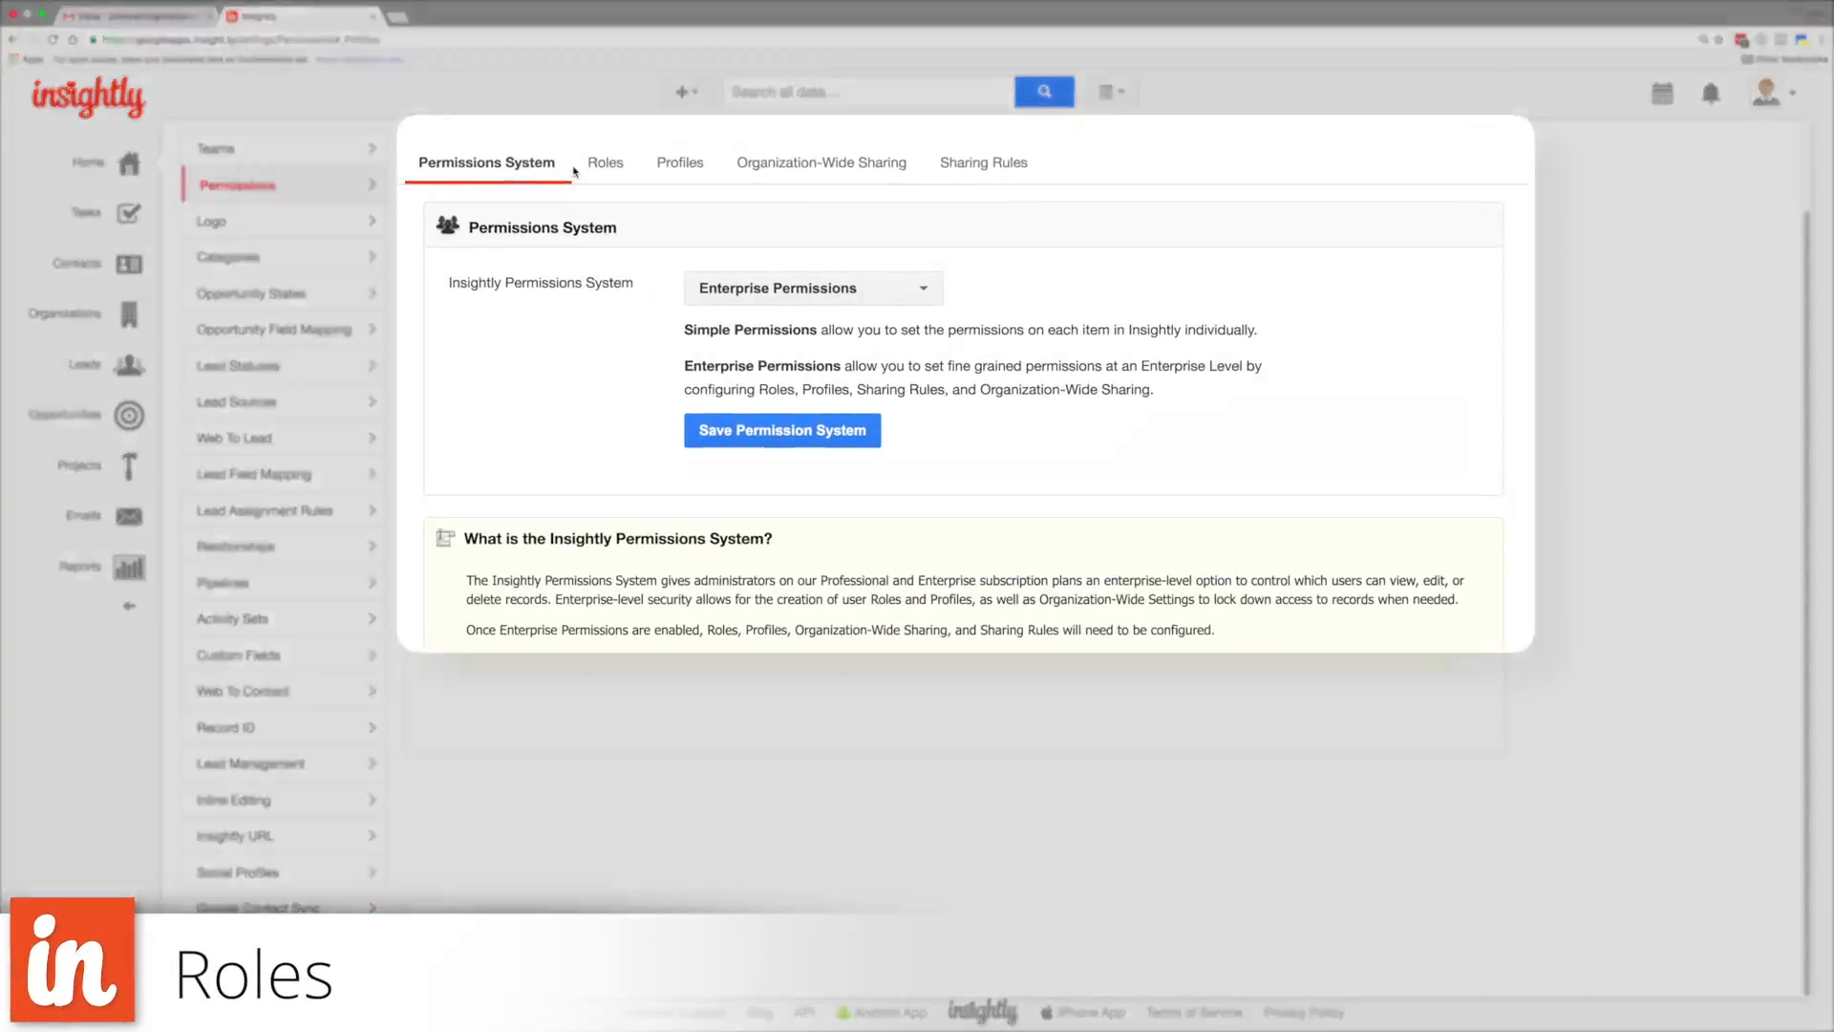
click(604, 163)
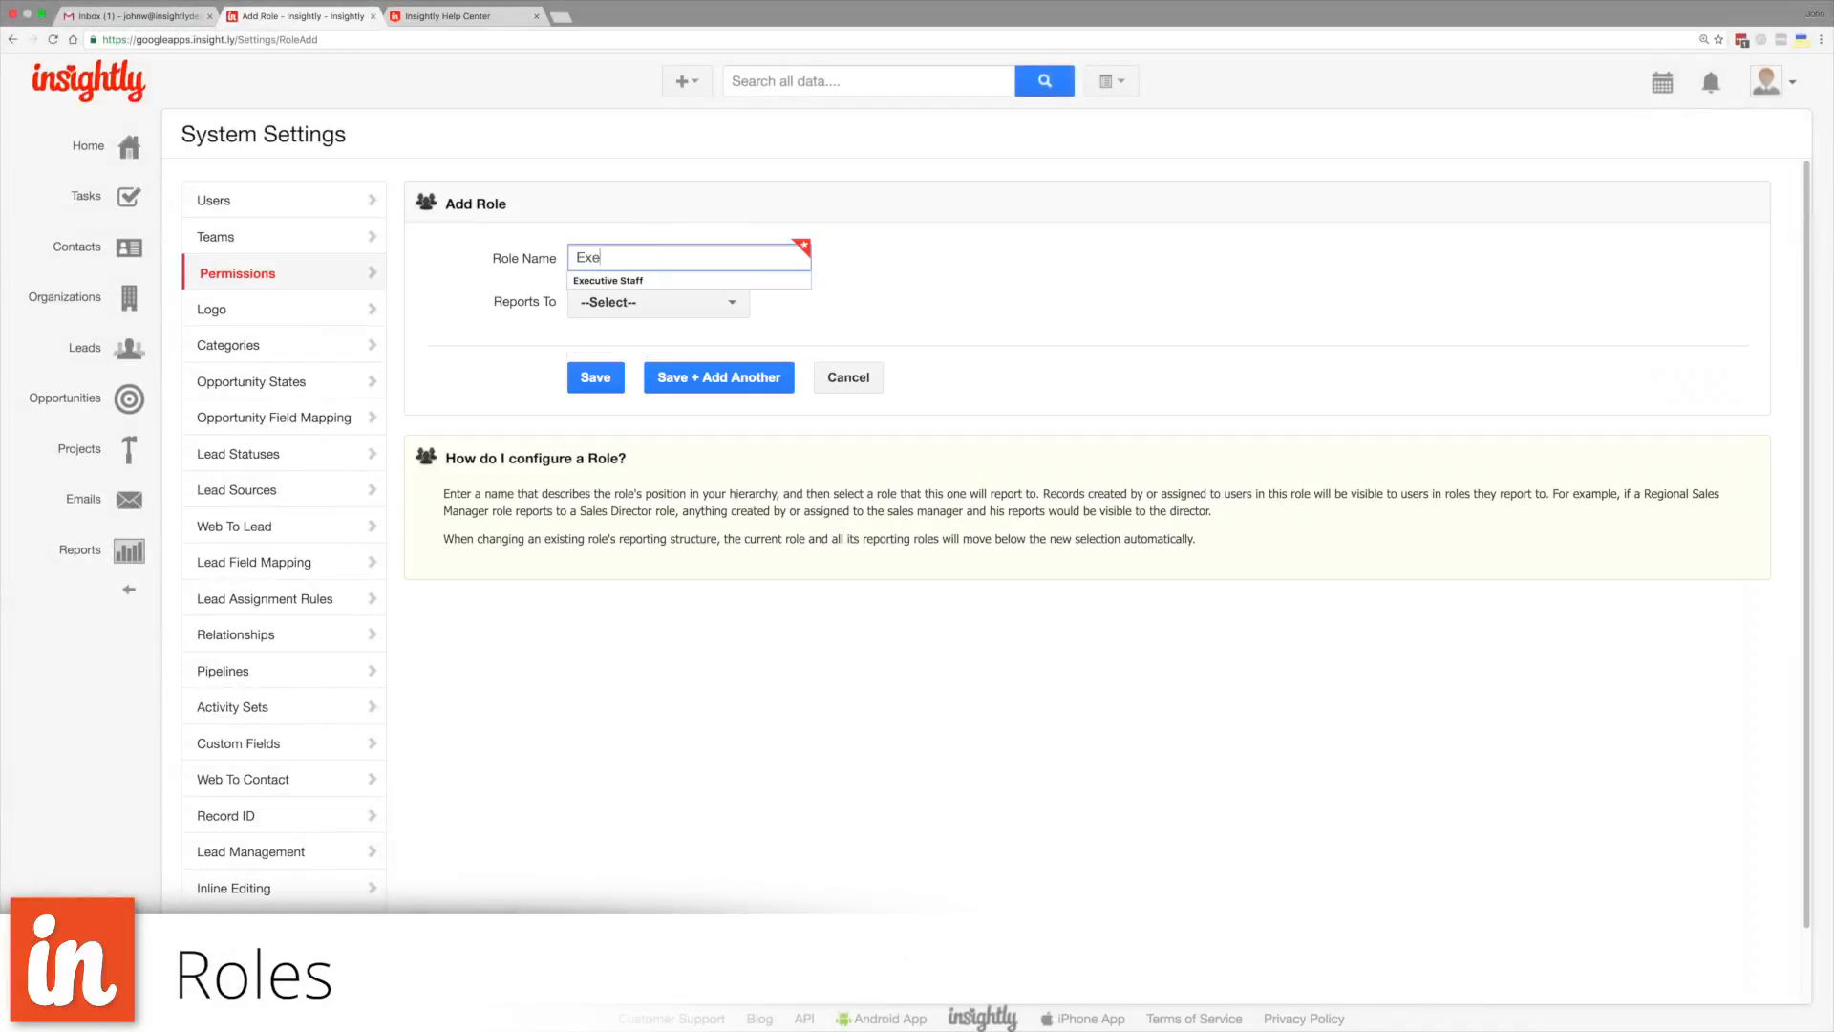
text(cutive Staff)
key(Tab)
click(595, 376)
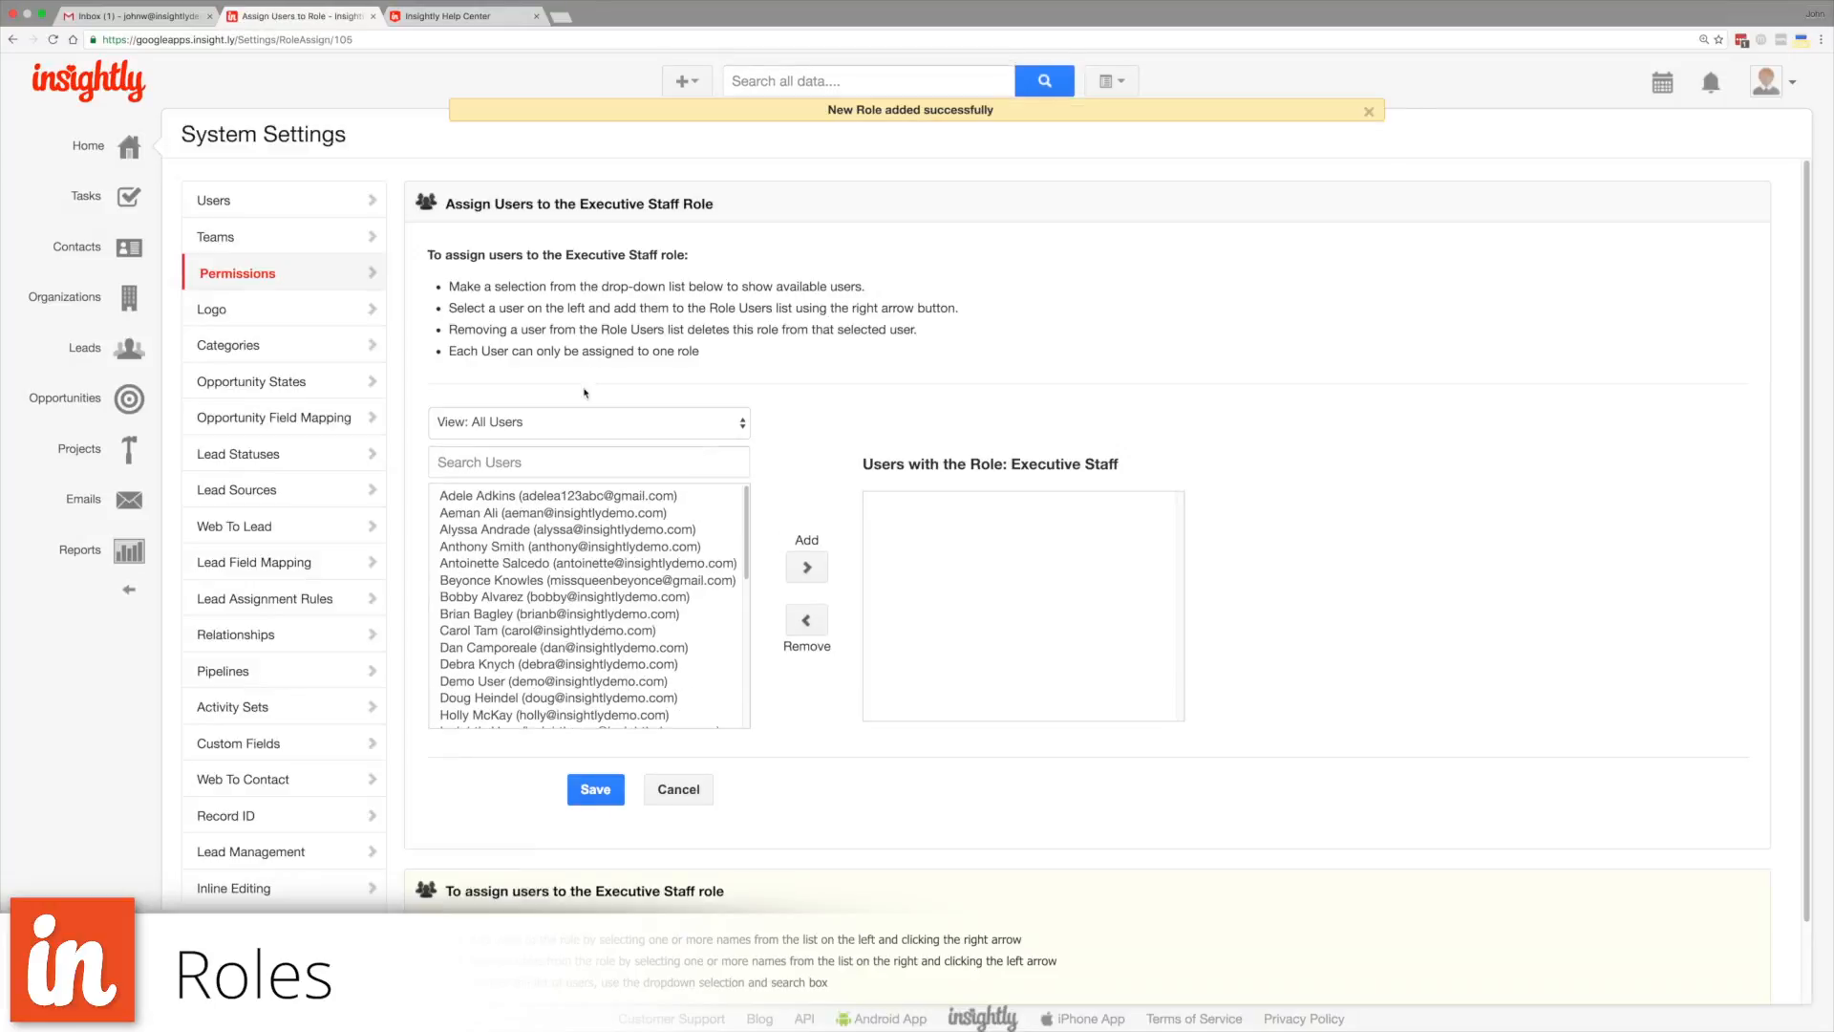
Assign the first user in the list to the Executive Staff role and save the assignment.
click(597, 495)
click(802, 568)
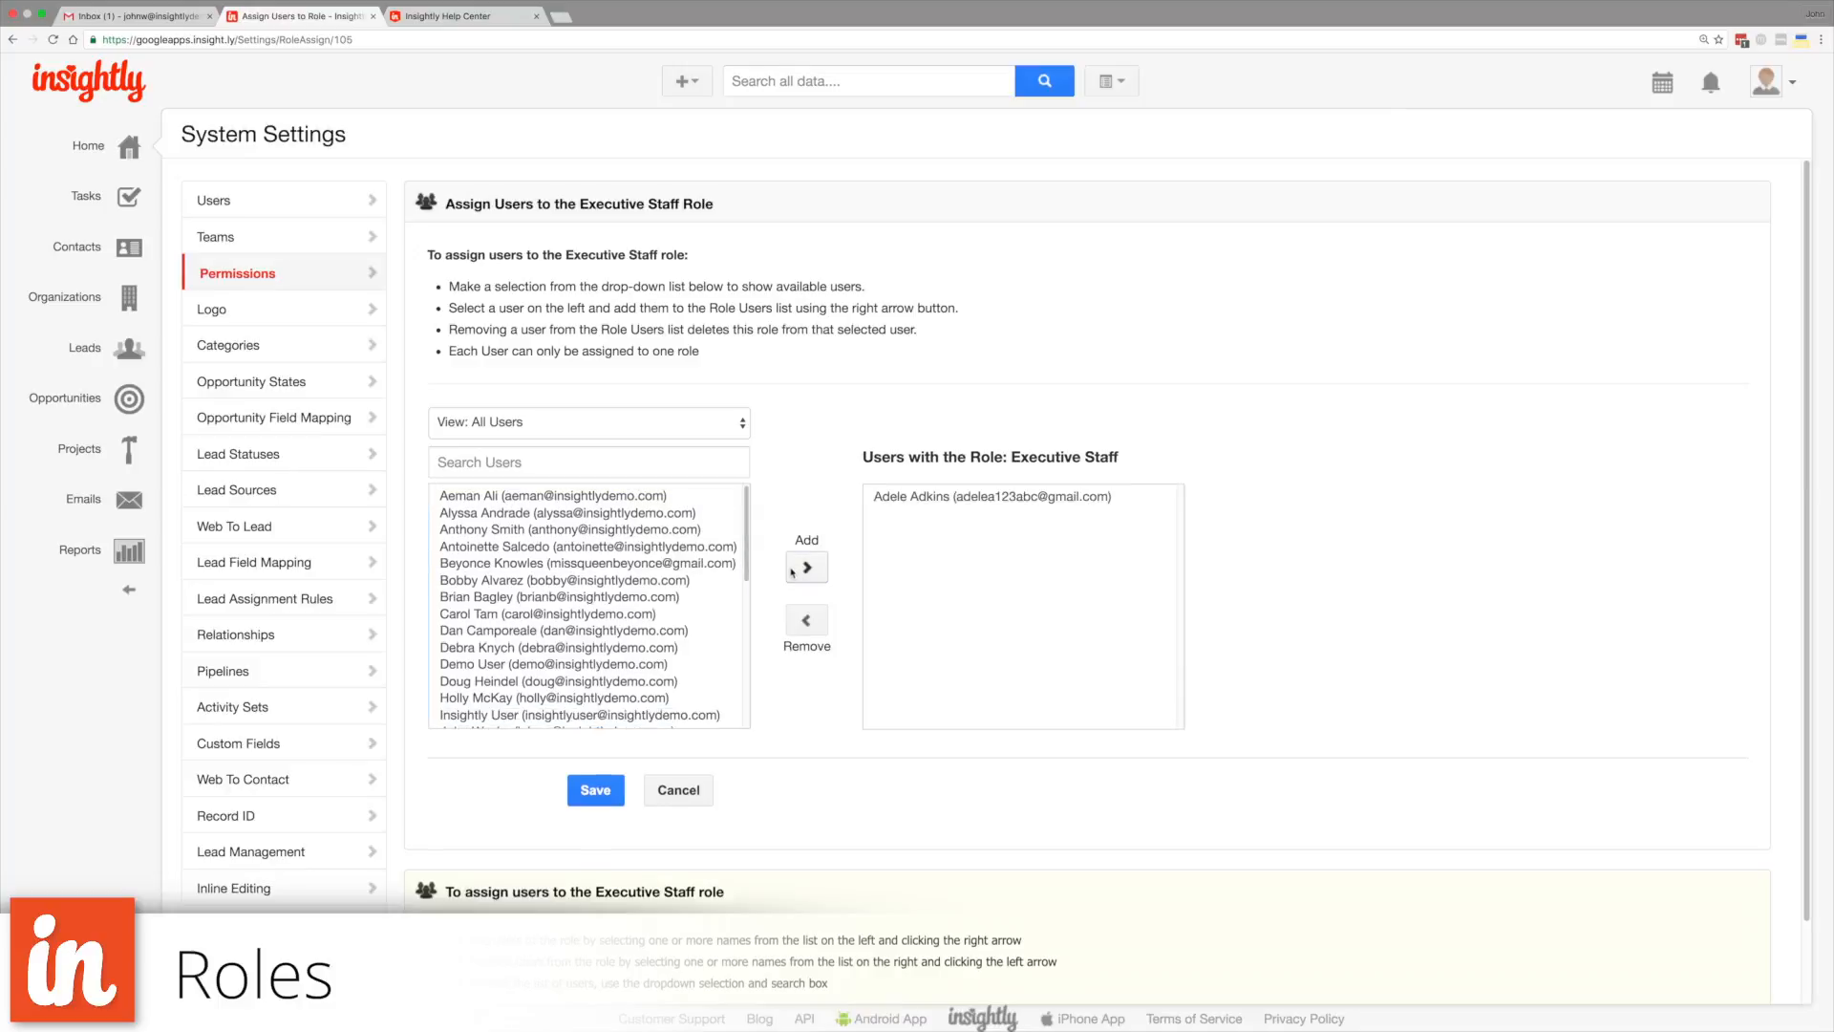
click(595, 790)
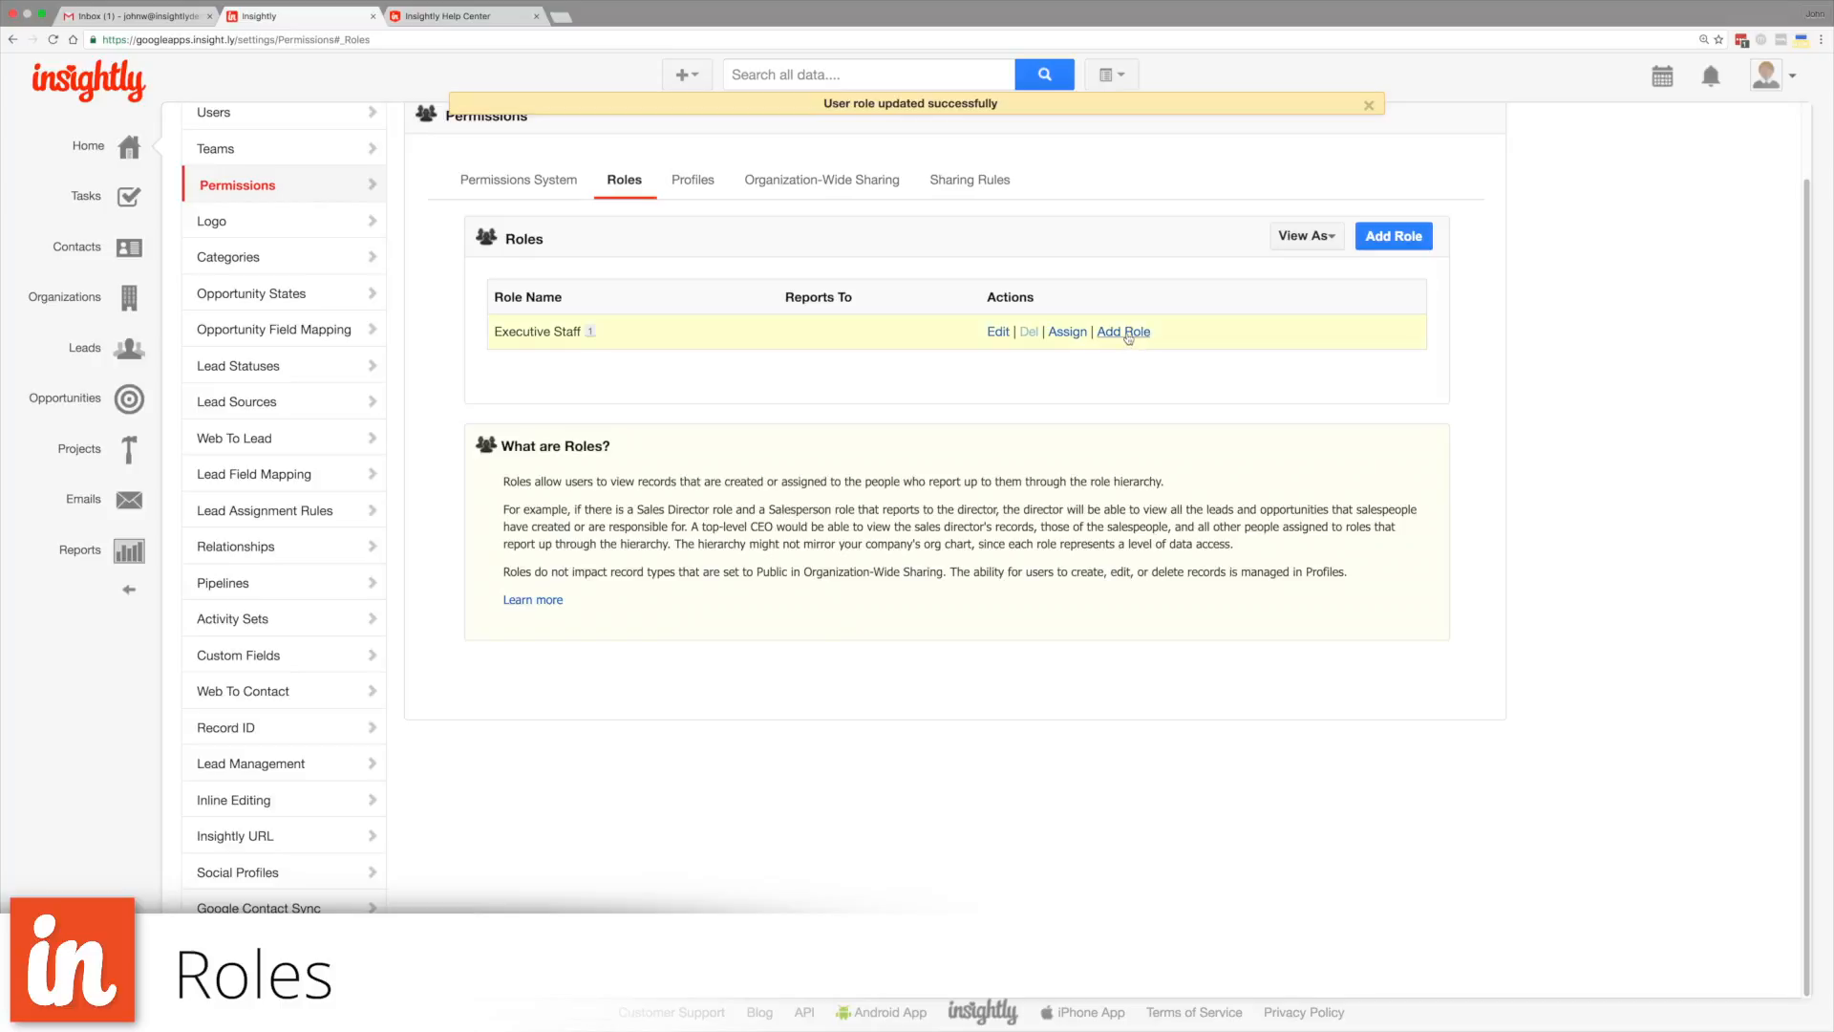
Add the roles "East Coast Reps" and "West Coast Reps", both reporting to Executive Staff.
click(1123, 333)
text(East Coast Reps)
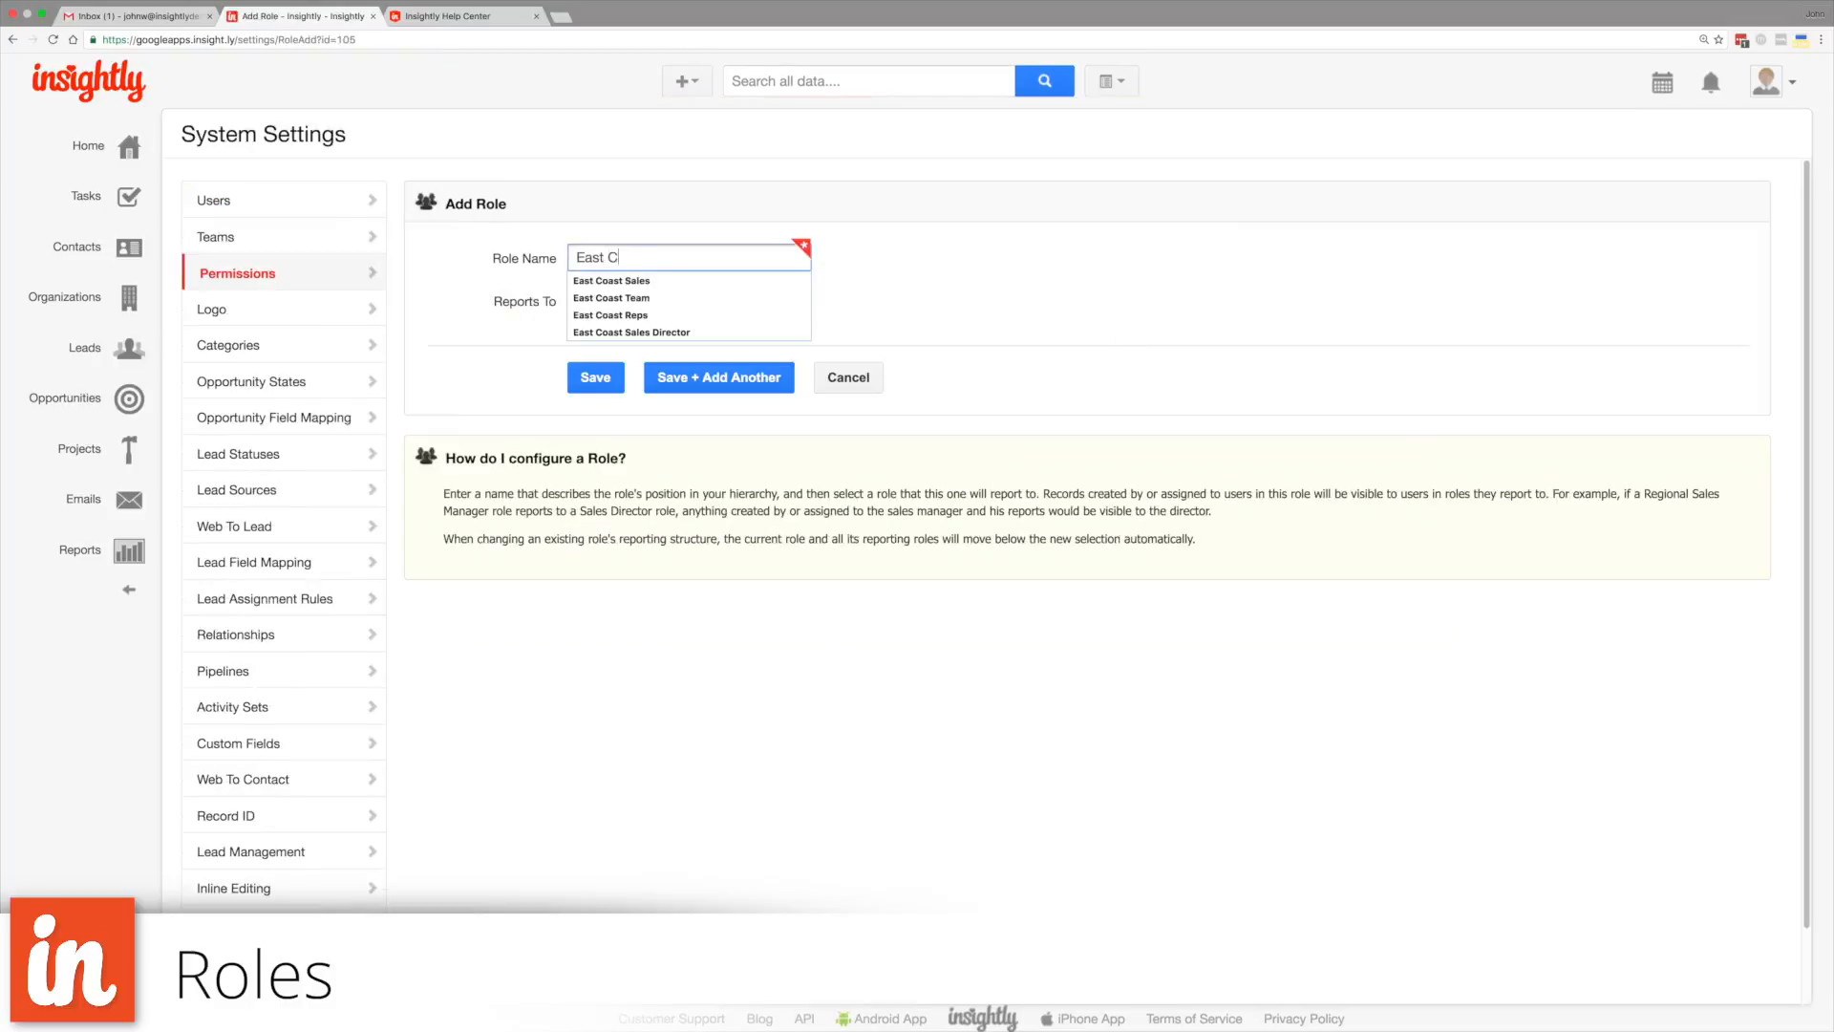
click(770, 379)
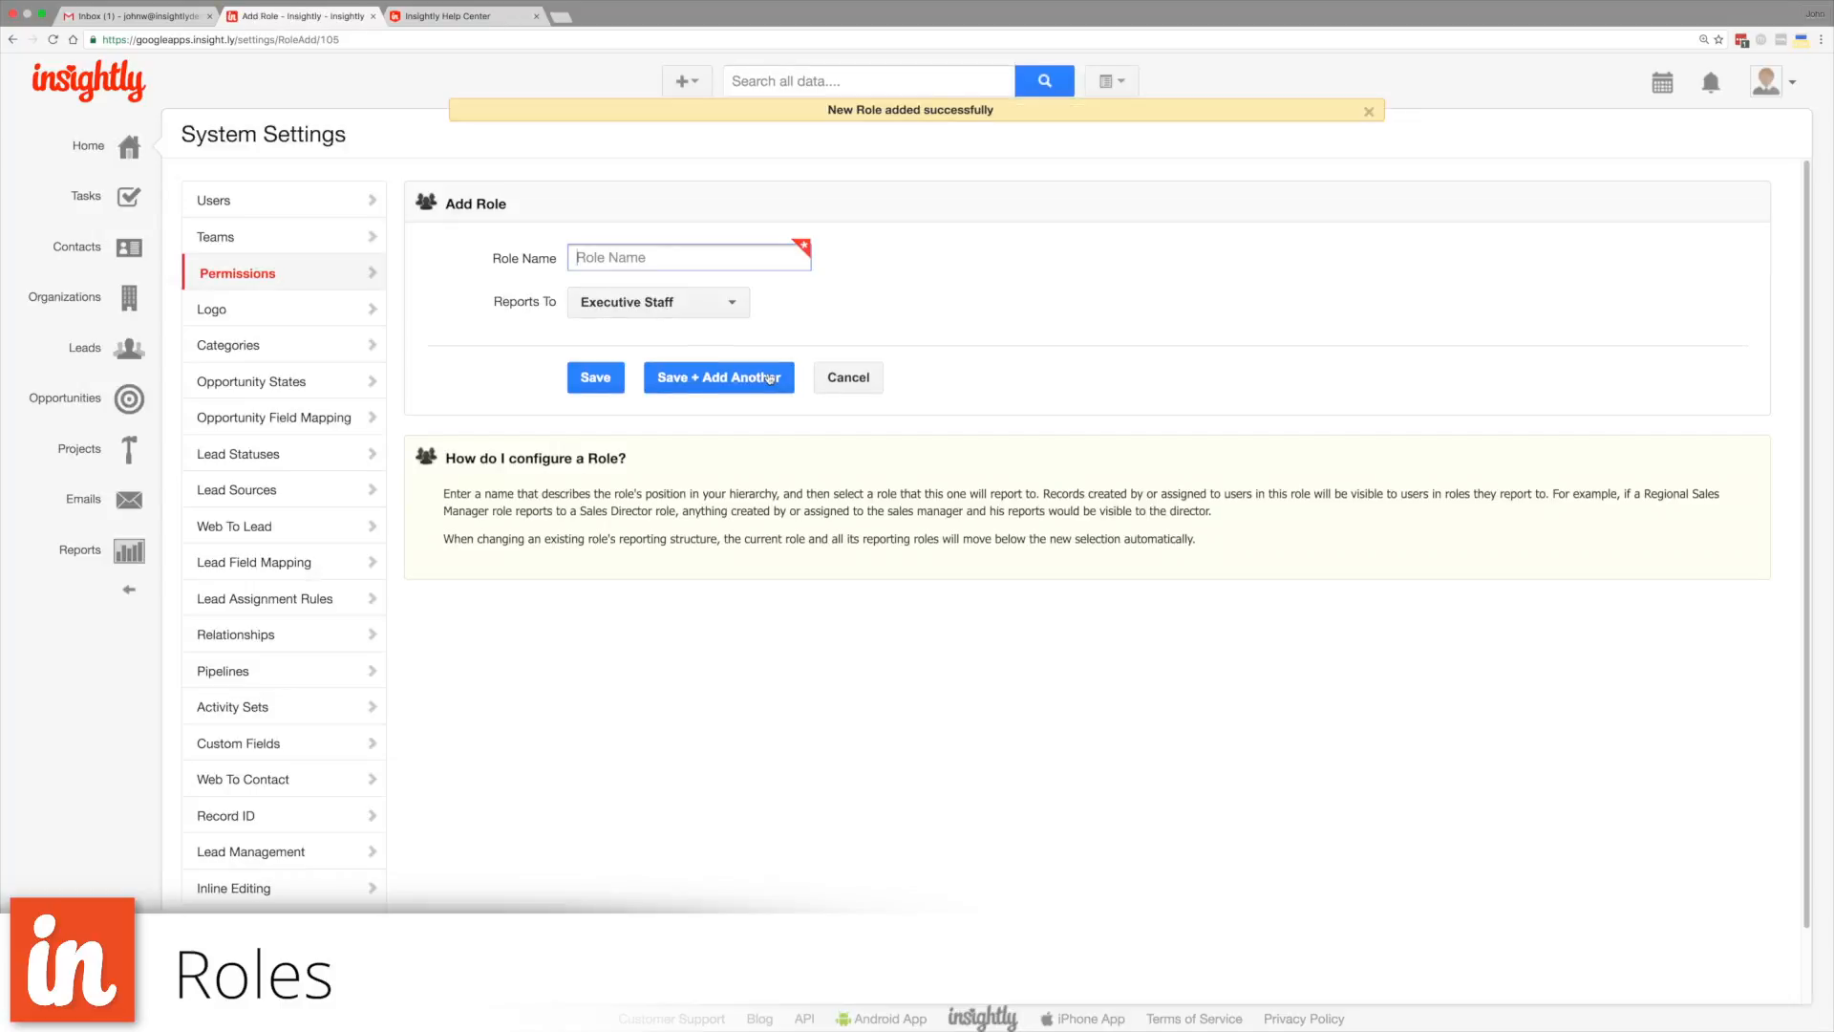
text(West Coast Reps)
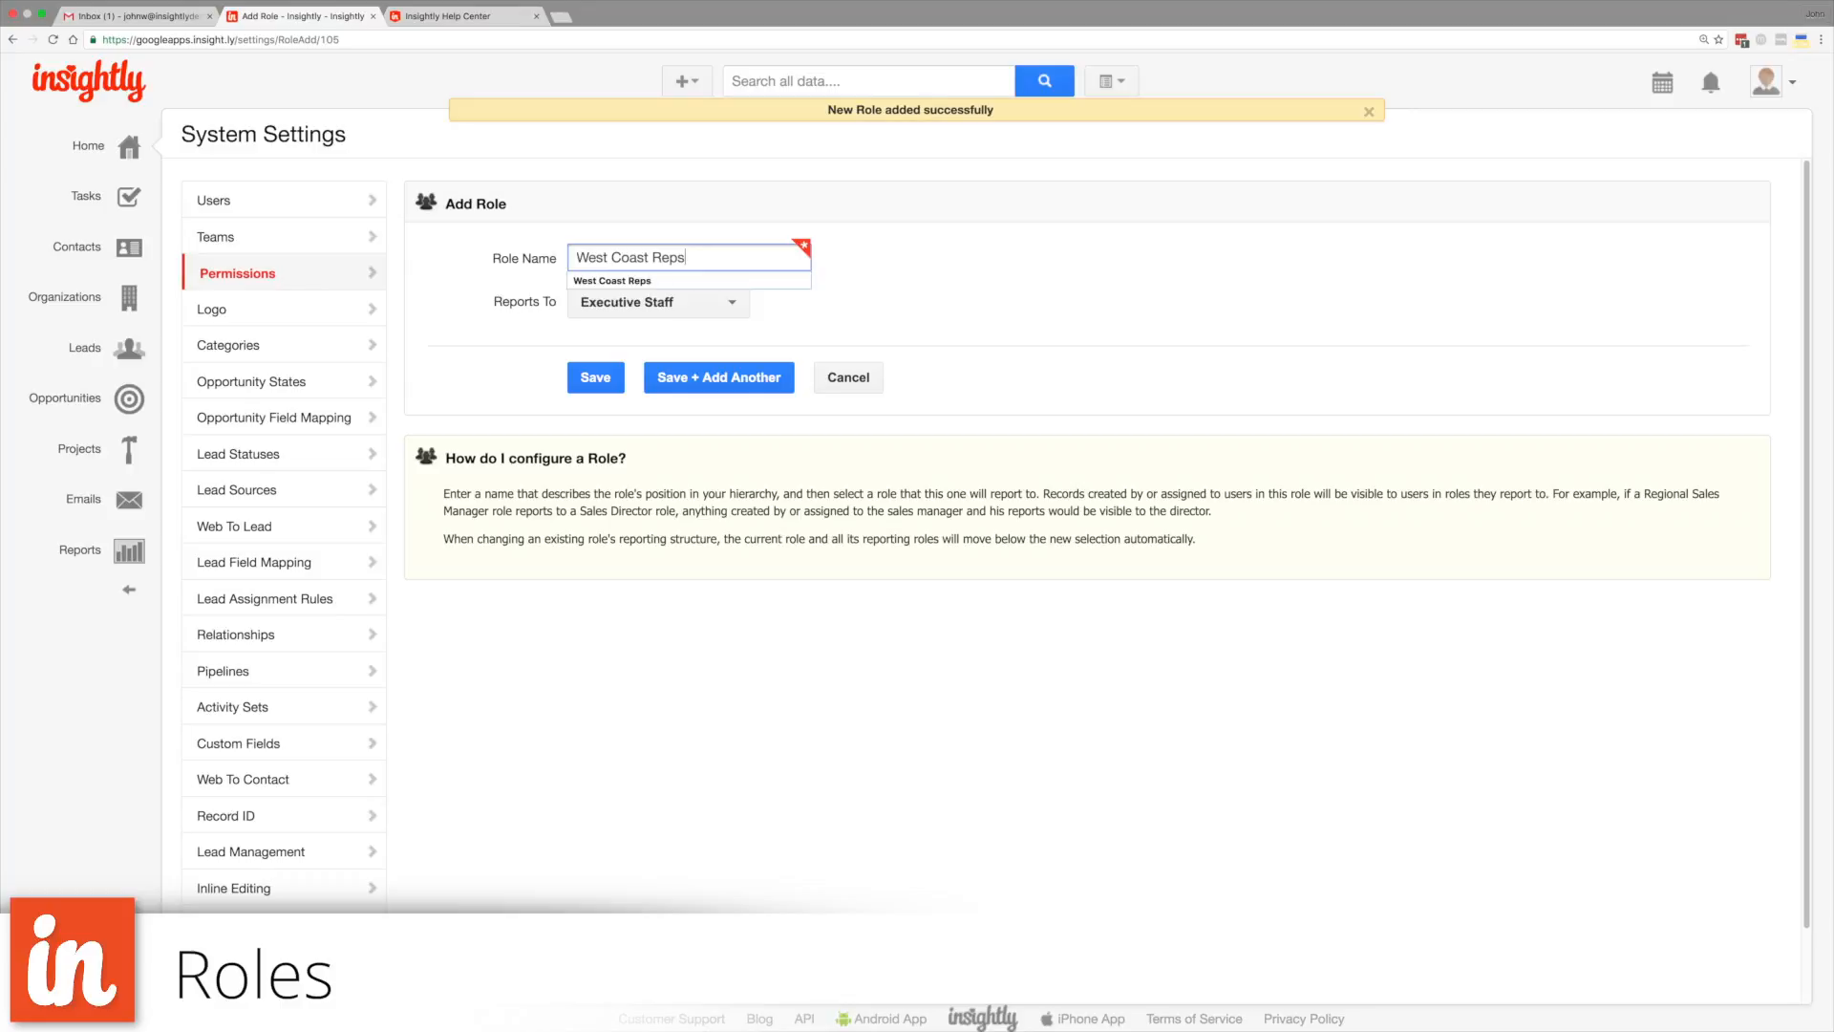
click(600, 382)
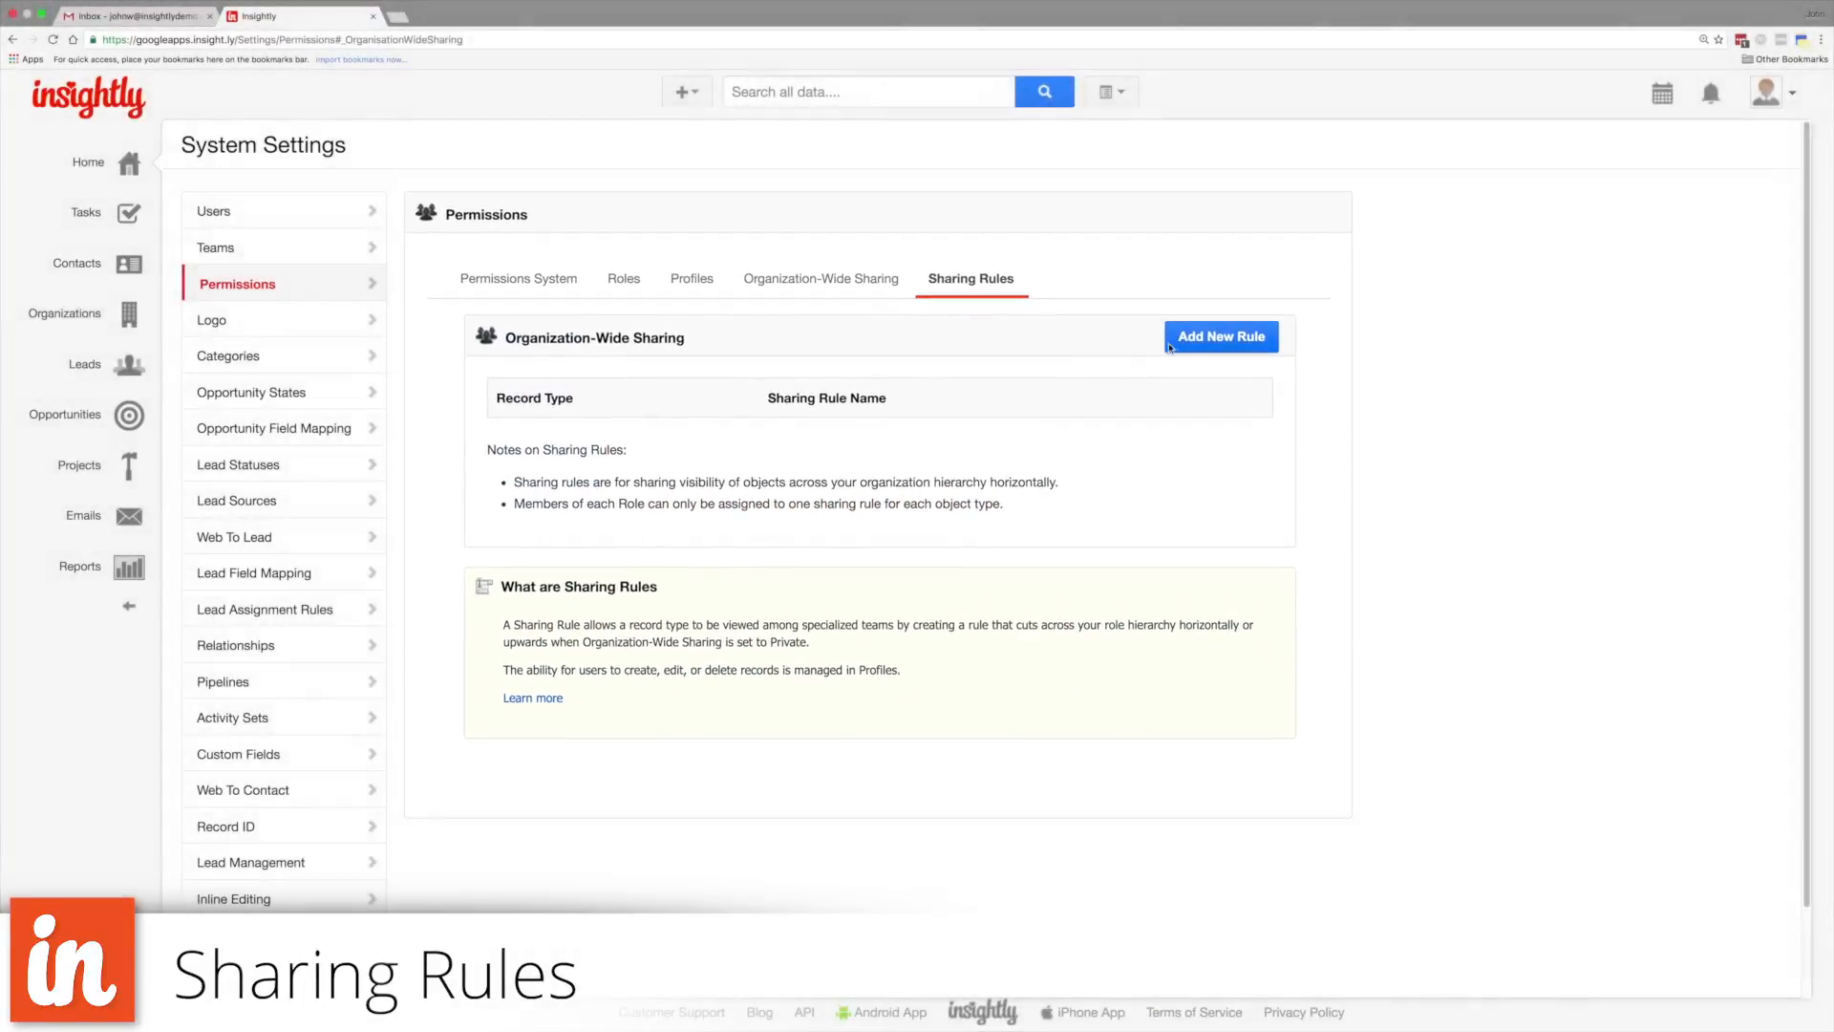
Add a sharing rule named "West Leads" that shares Lead records with the West Coast Reps role, and save it.
click(1183, 339)
text(West Leads)
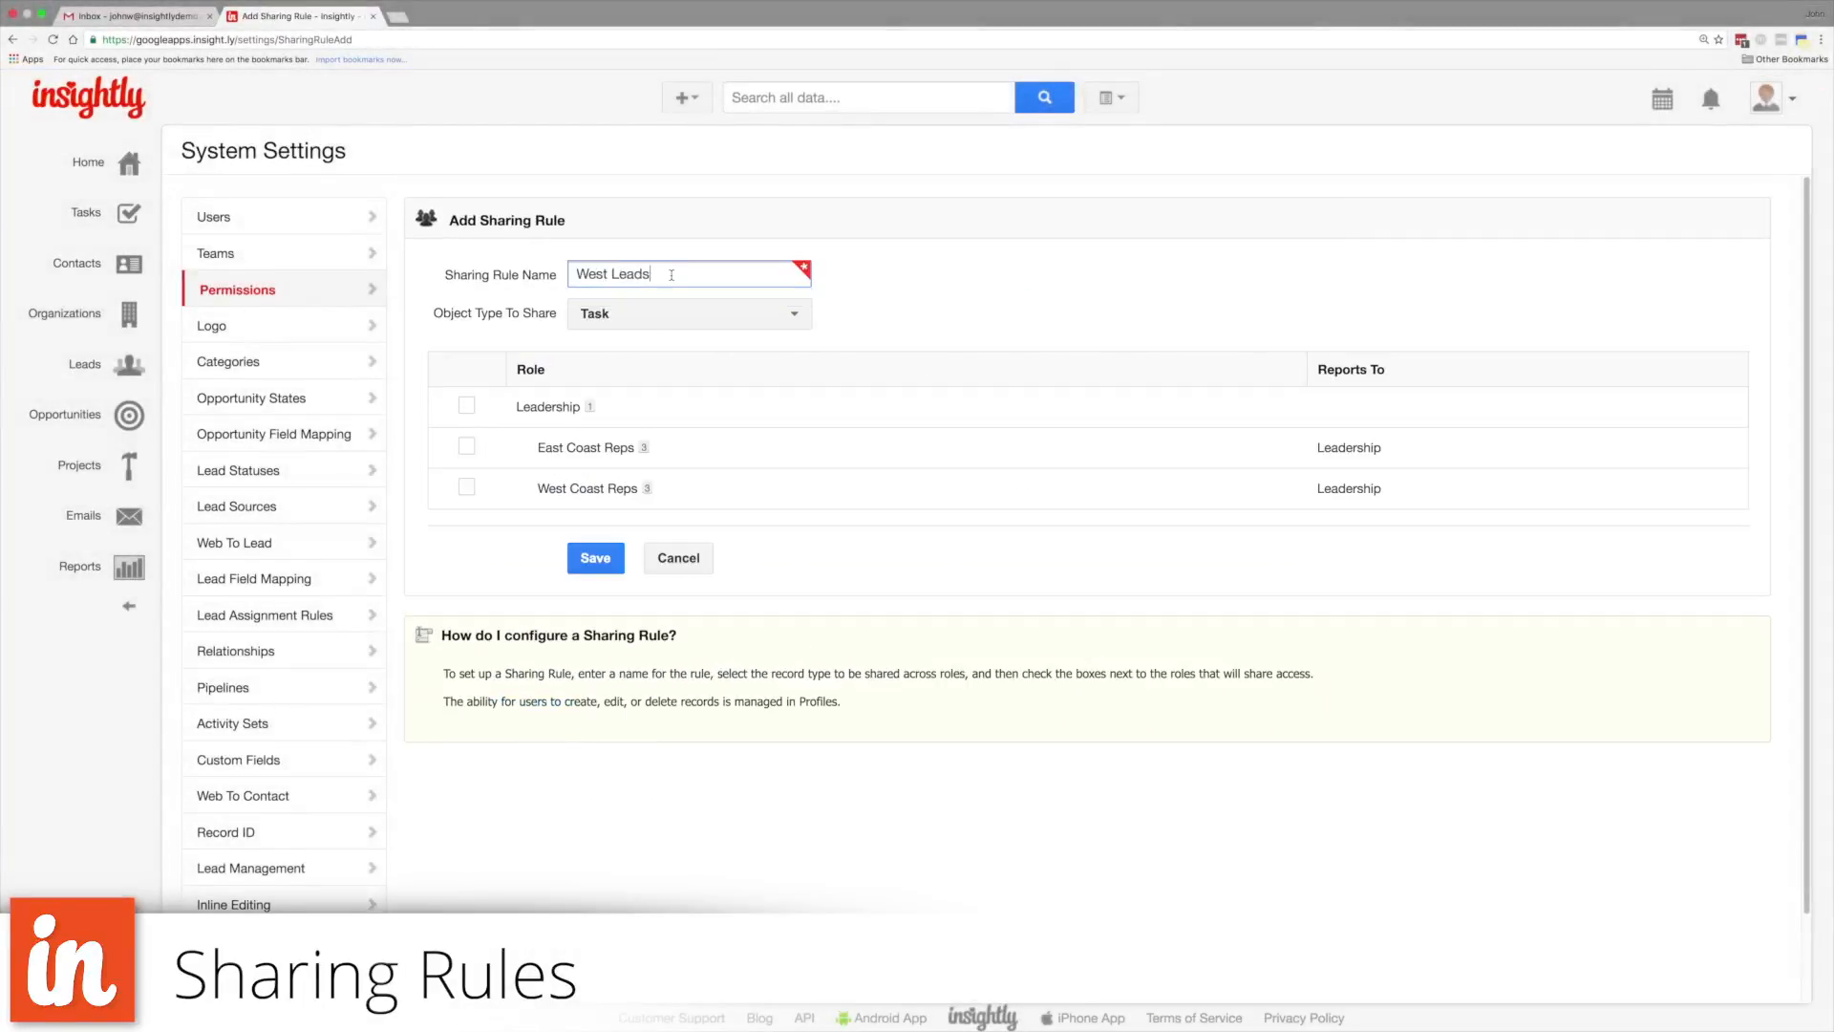
click(794, 313)
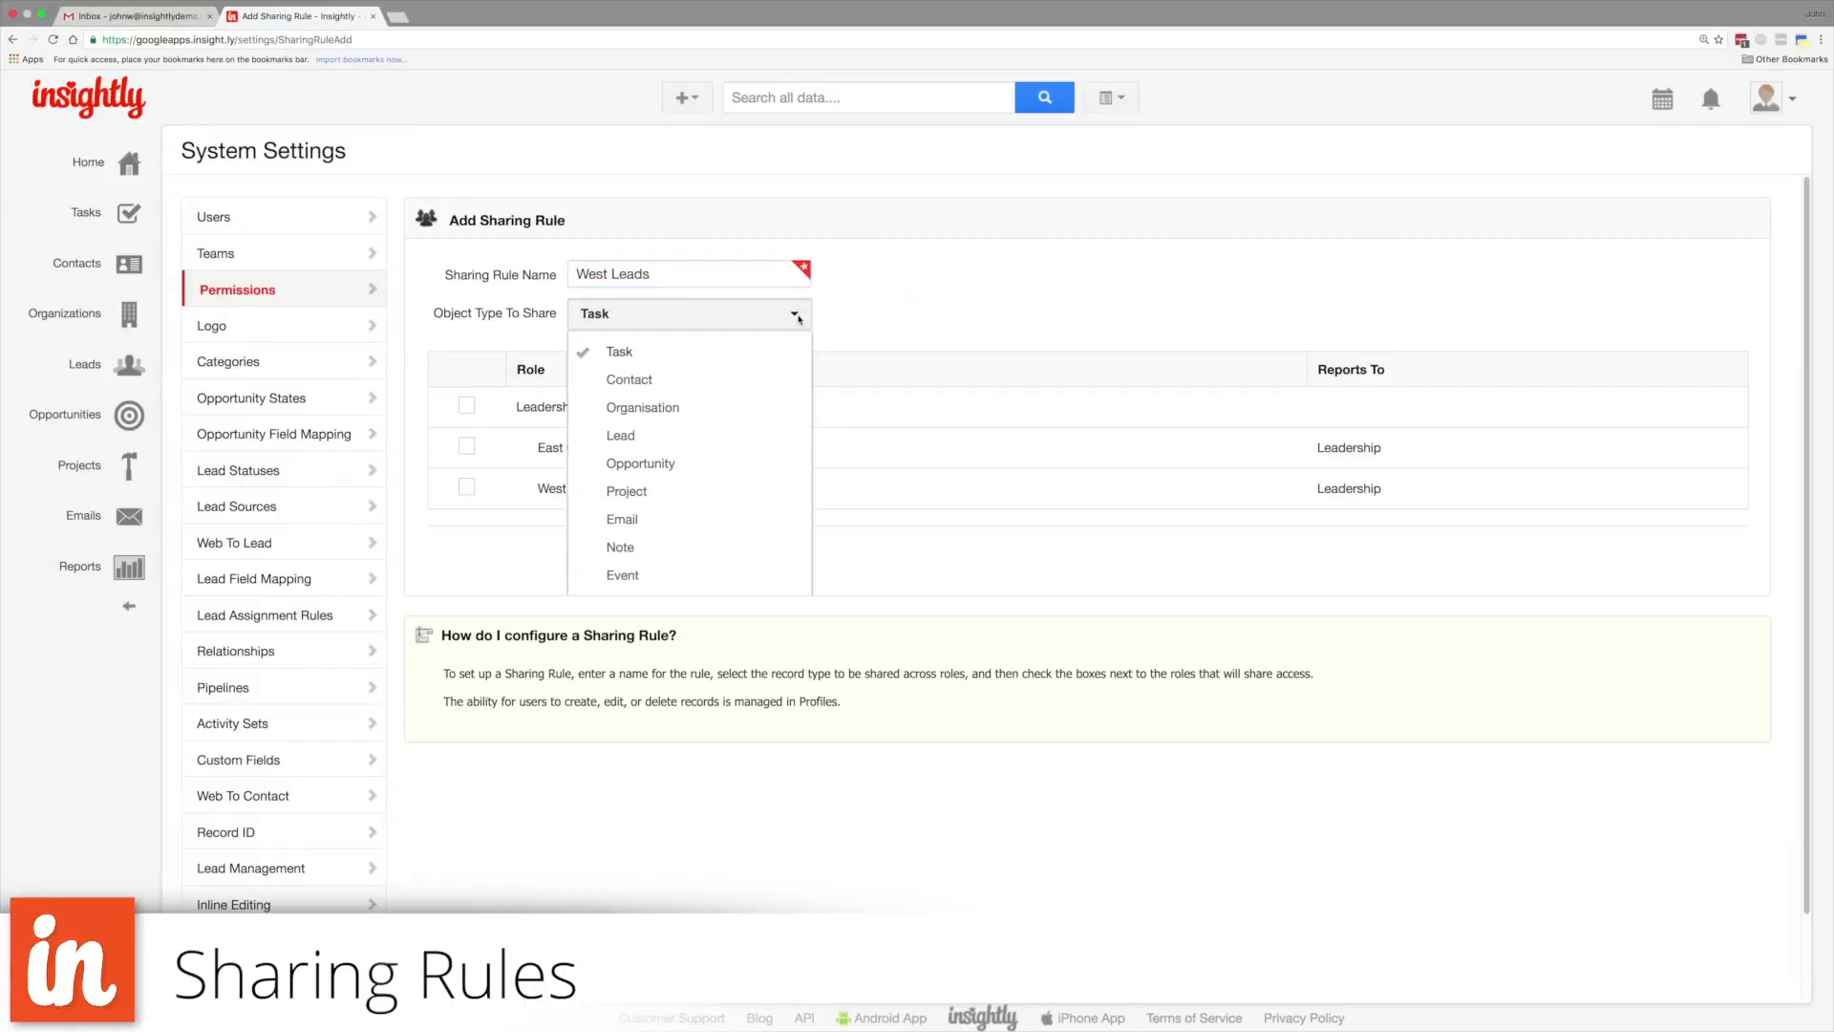
click(752, 435)
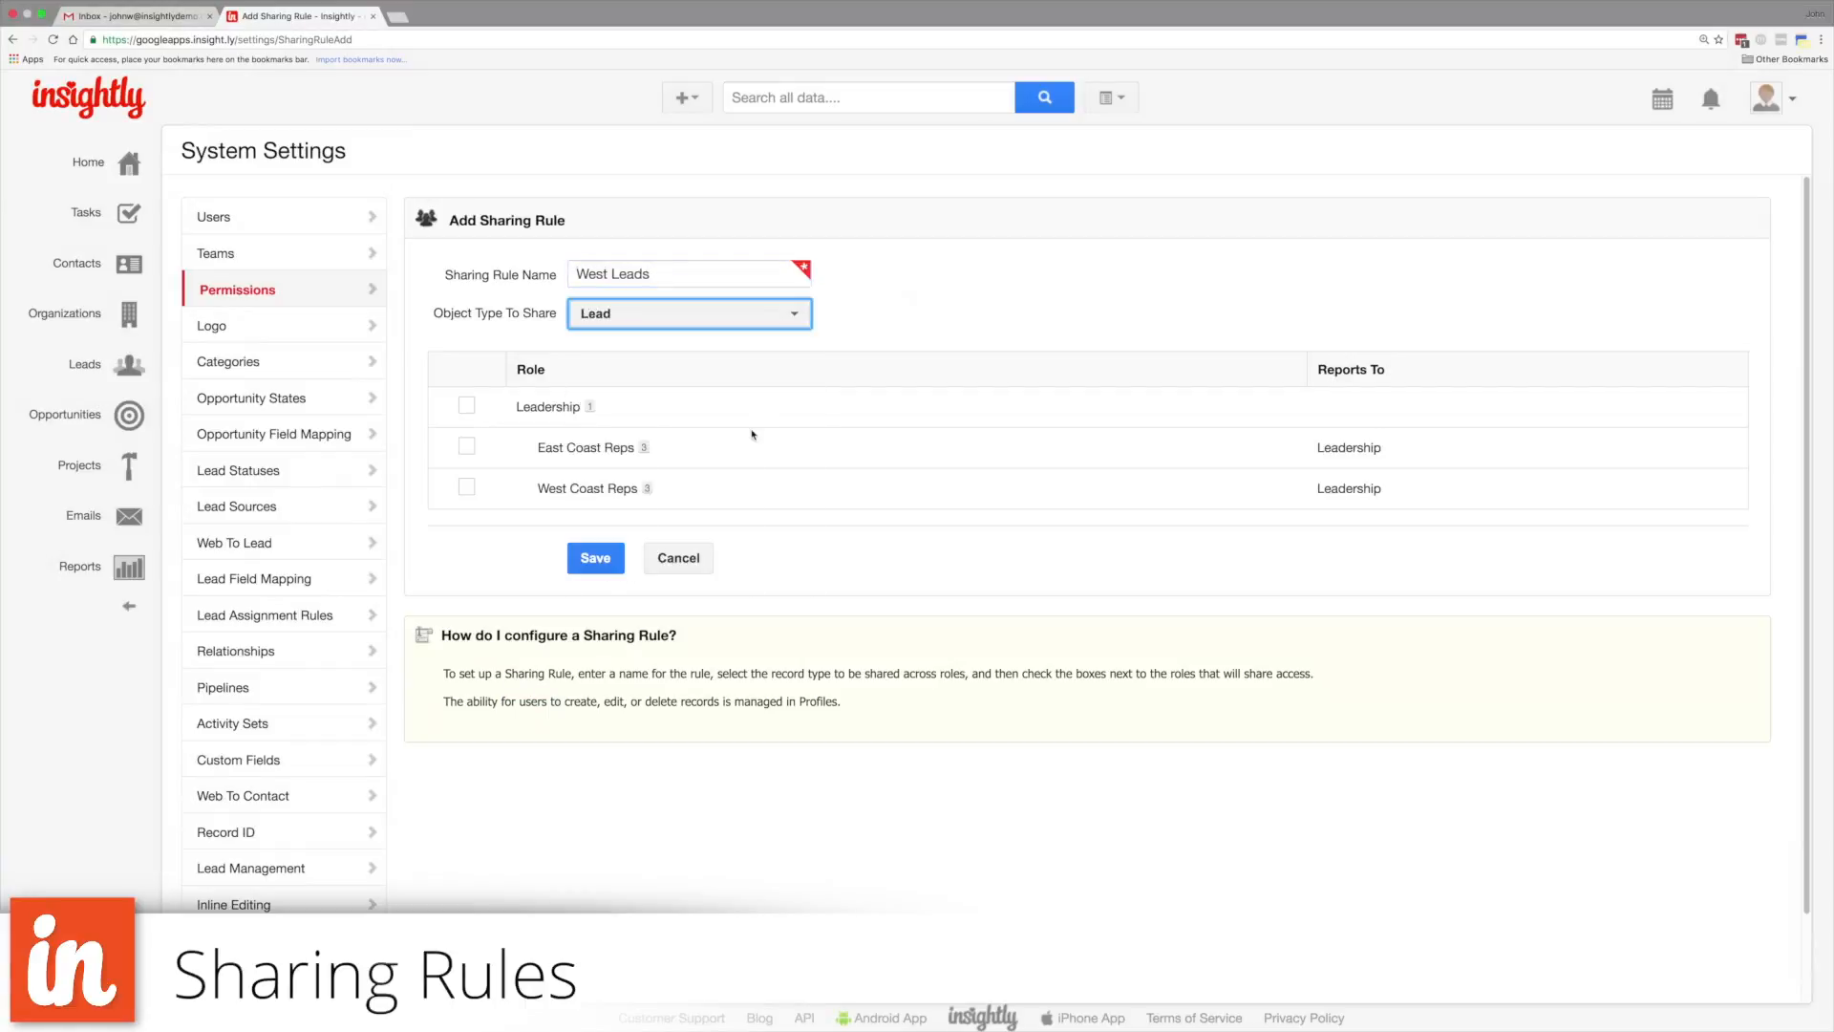
click(466, 488)
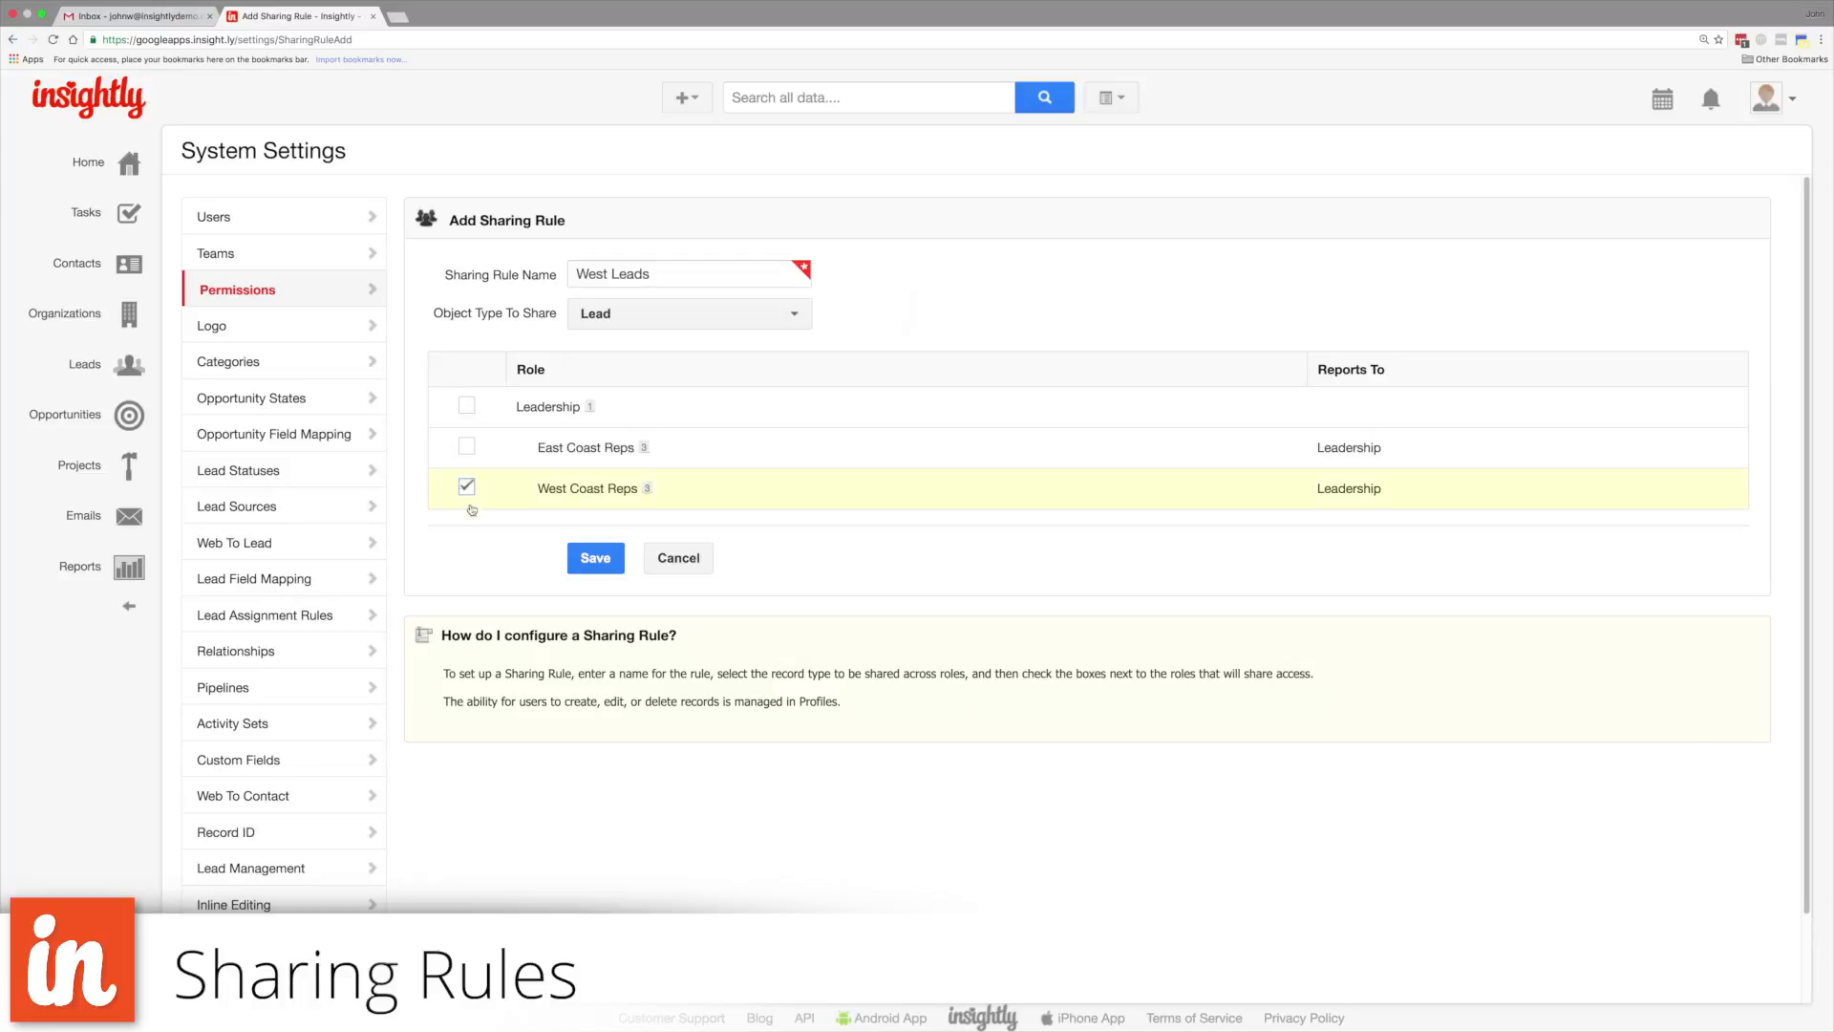
click(577, 561)
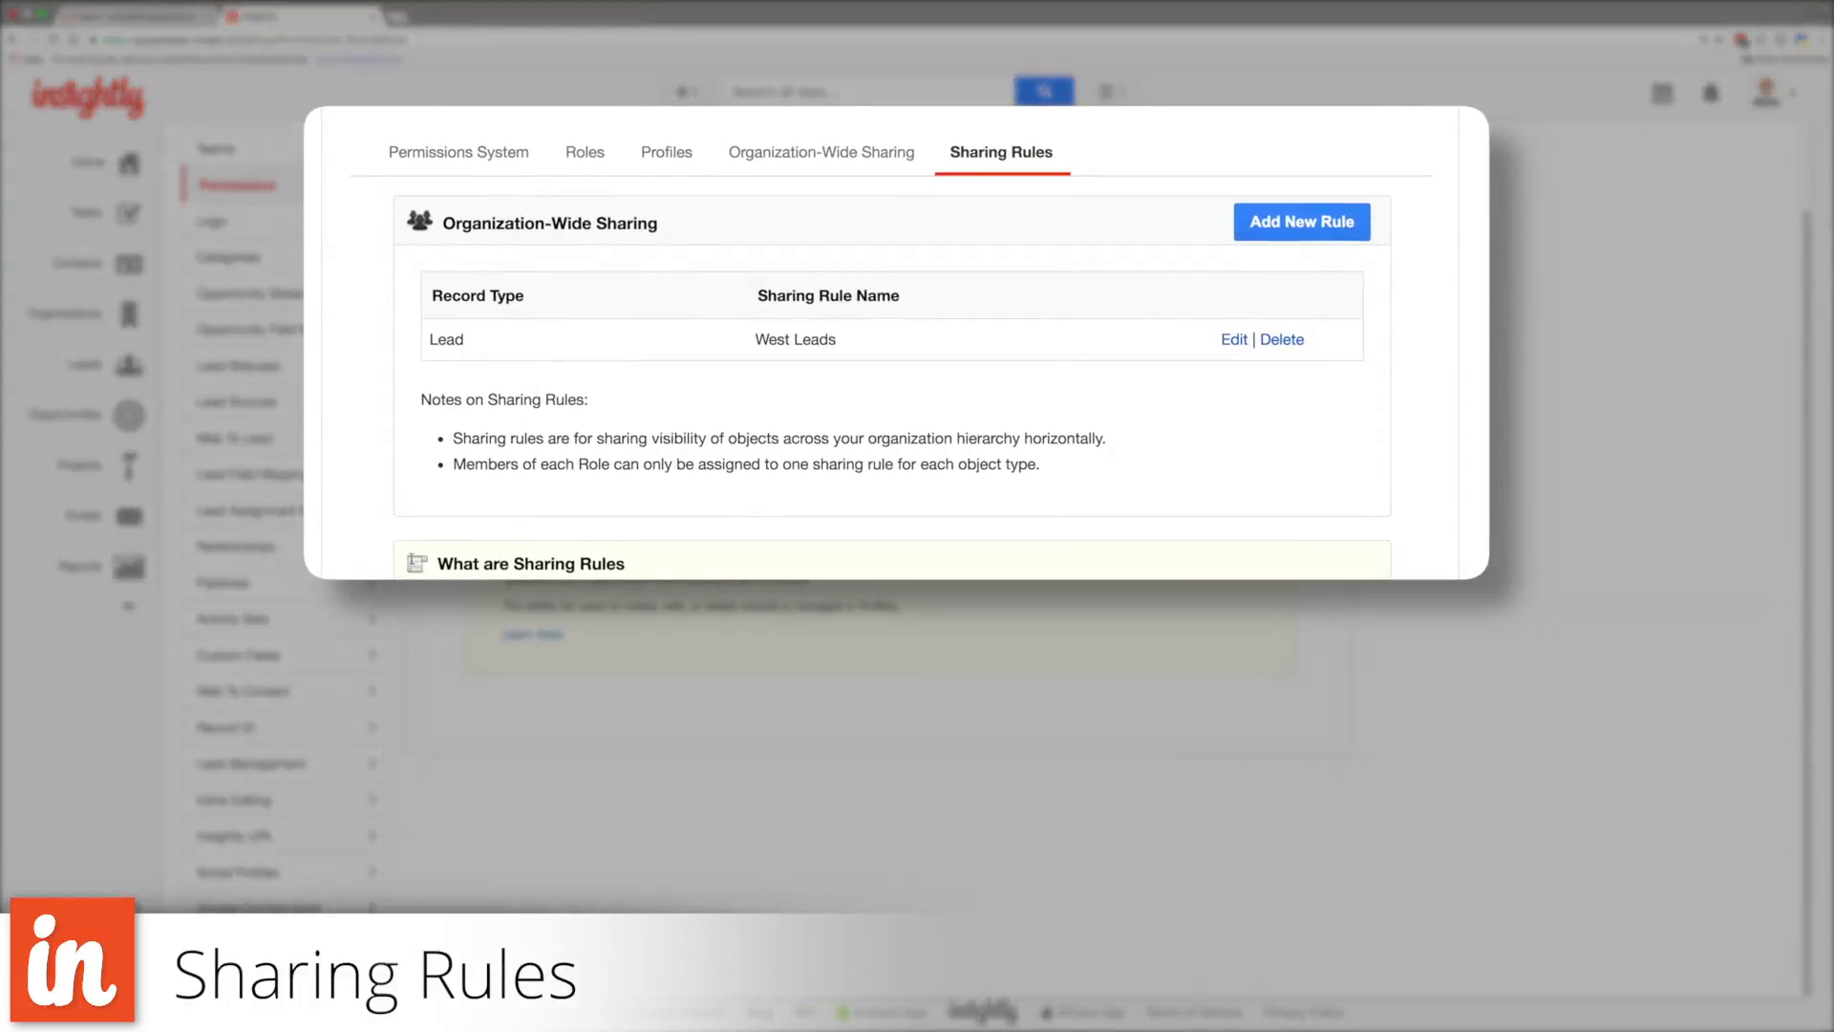
Add a sharing rule named "Sales Rep Ops" that shares Opportunity records between East Coast Reps and West Coast Reps, and save it.
click(1263, 247)
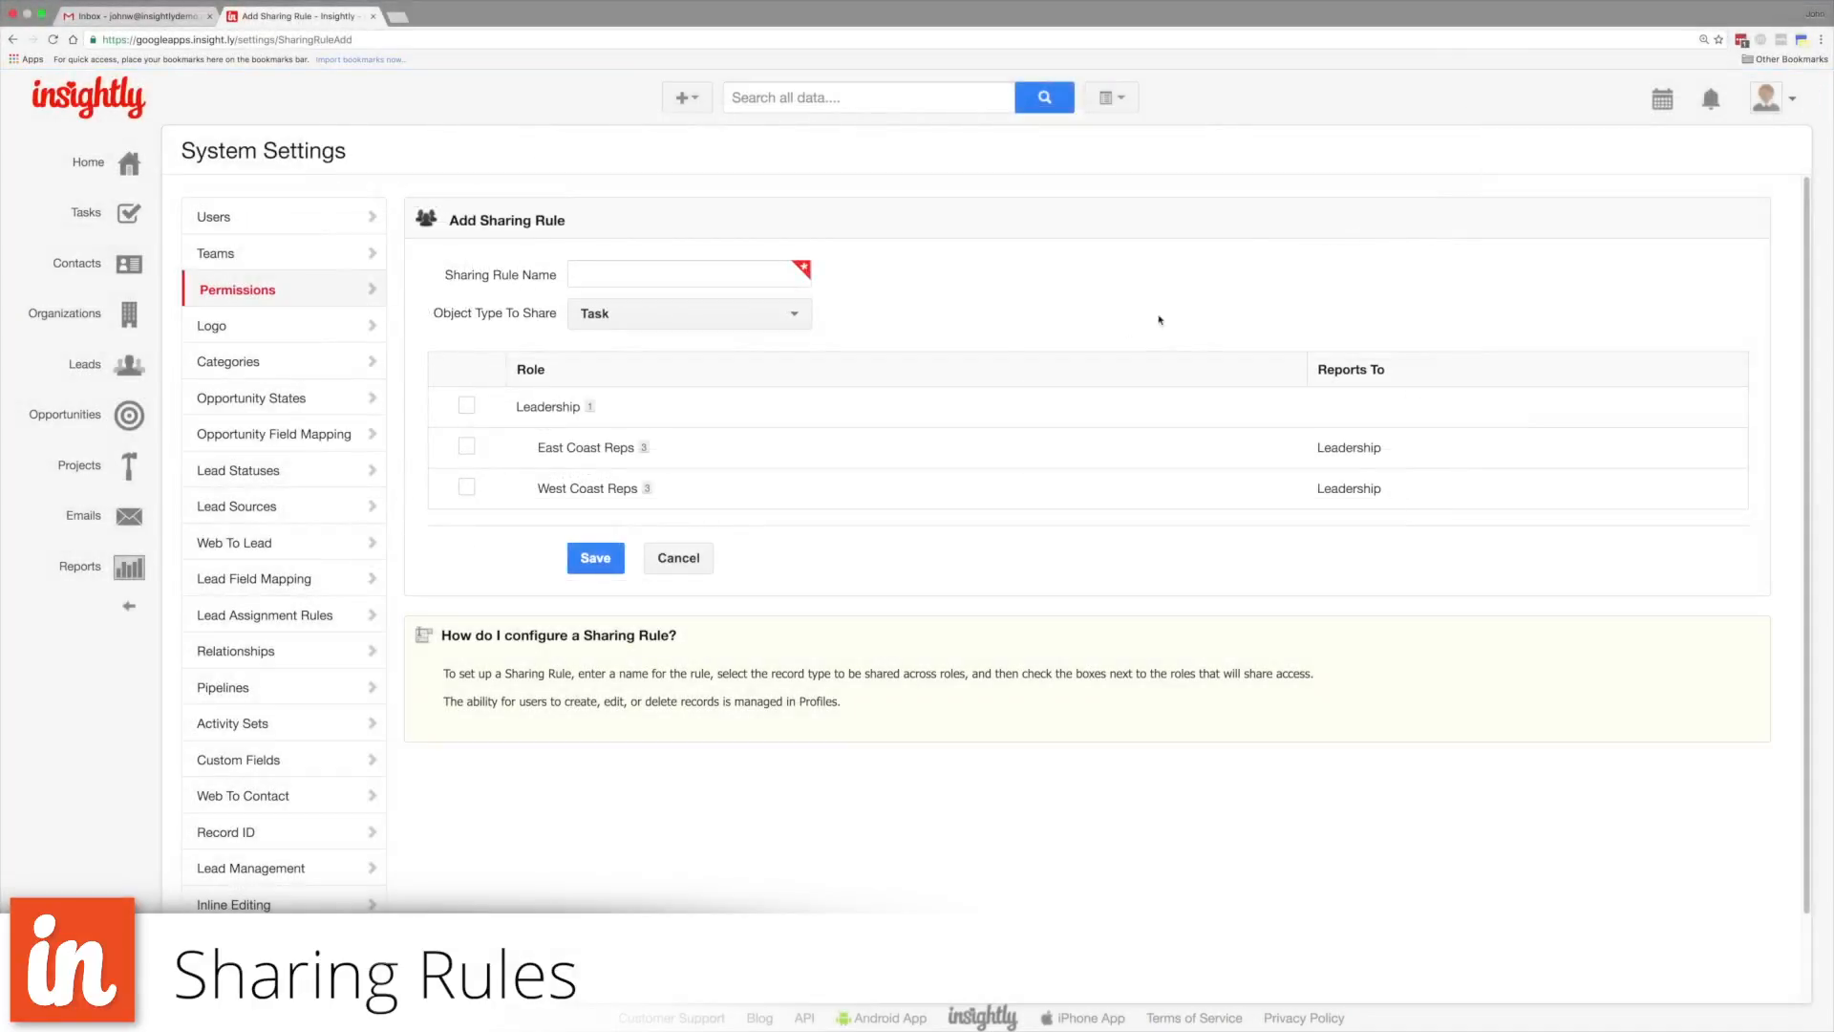
click(732, 278)
text(Sales Rep Ops)
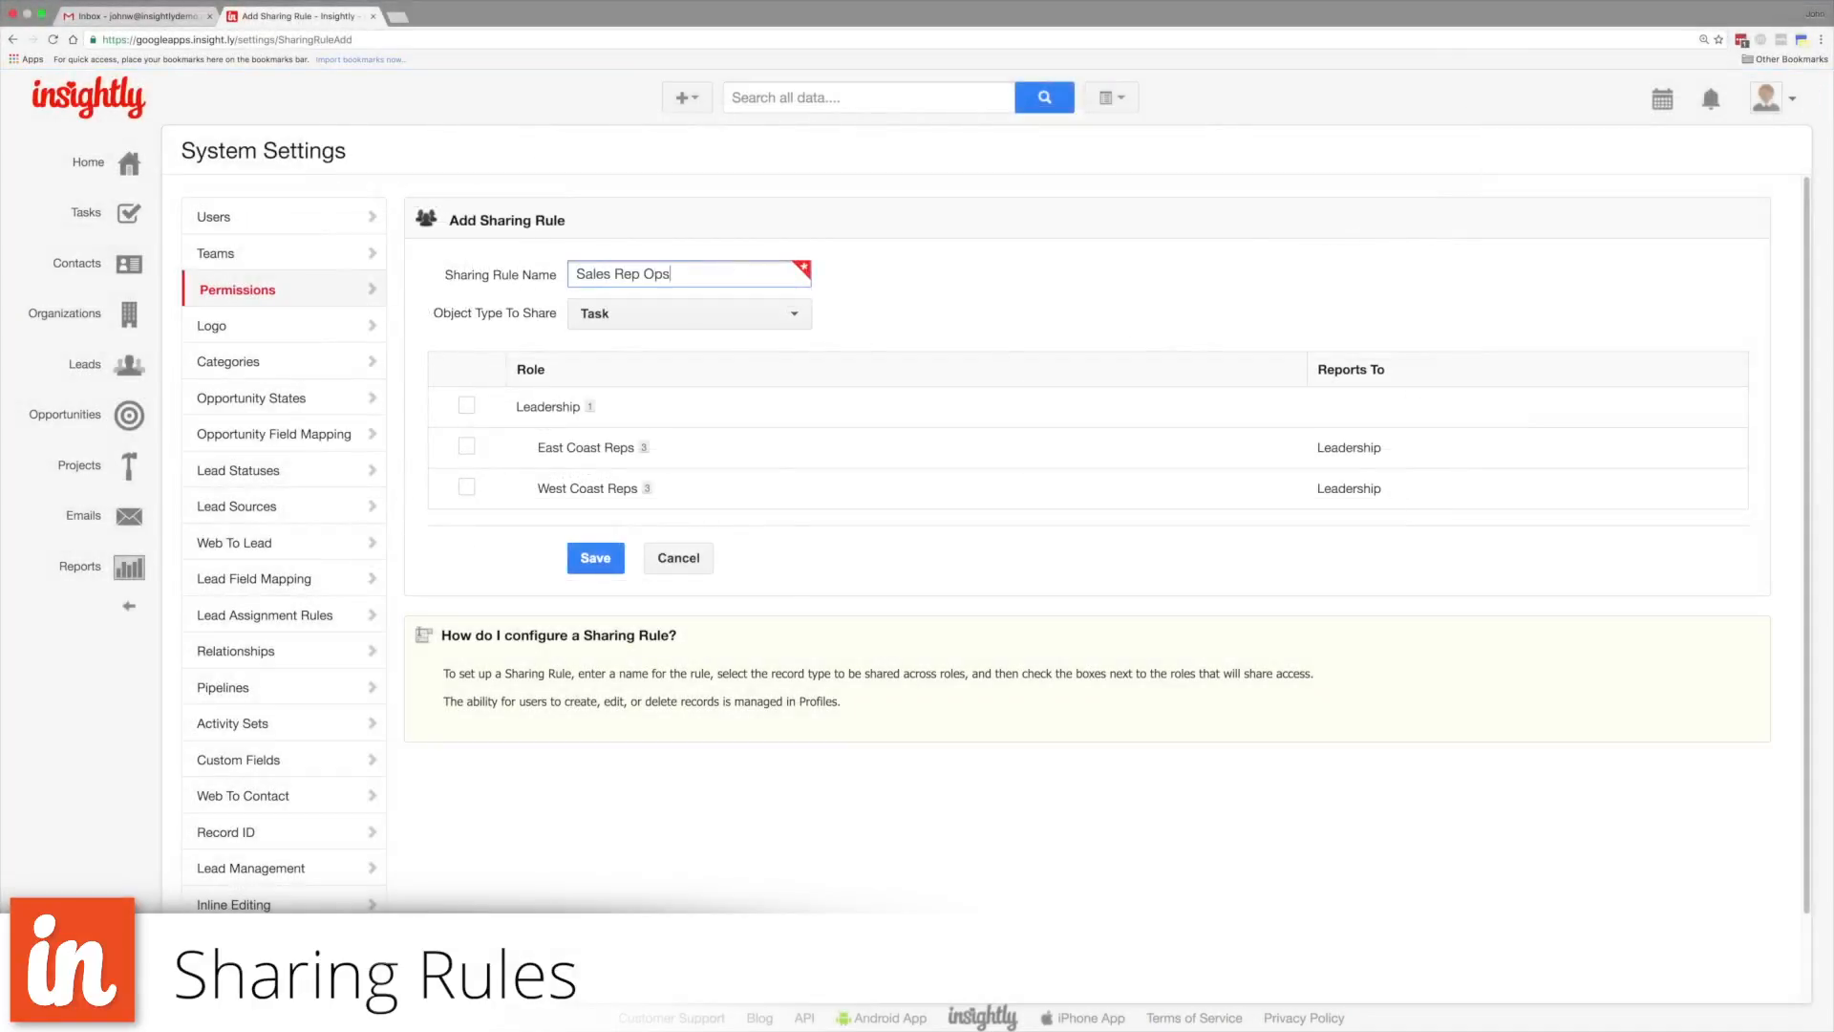
click(694, 311)
click(675, 461)
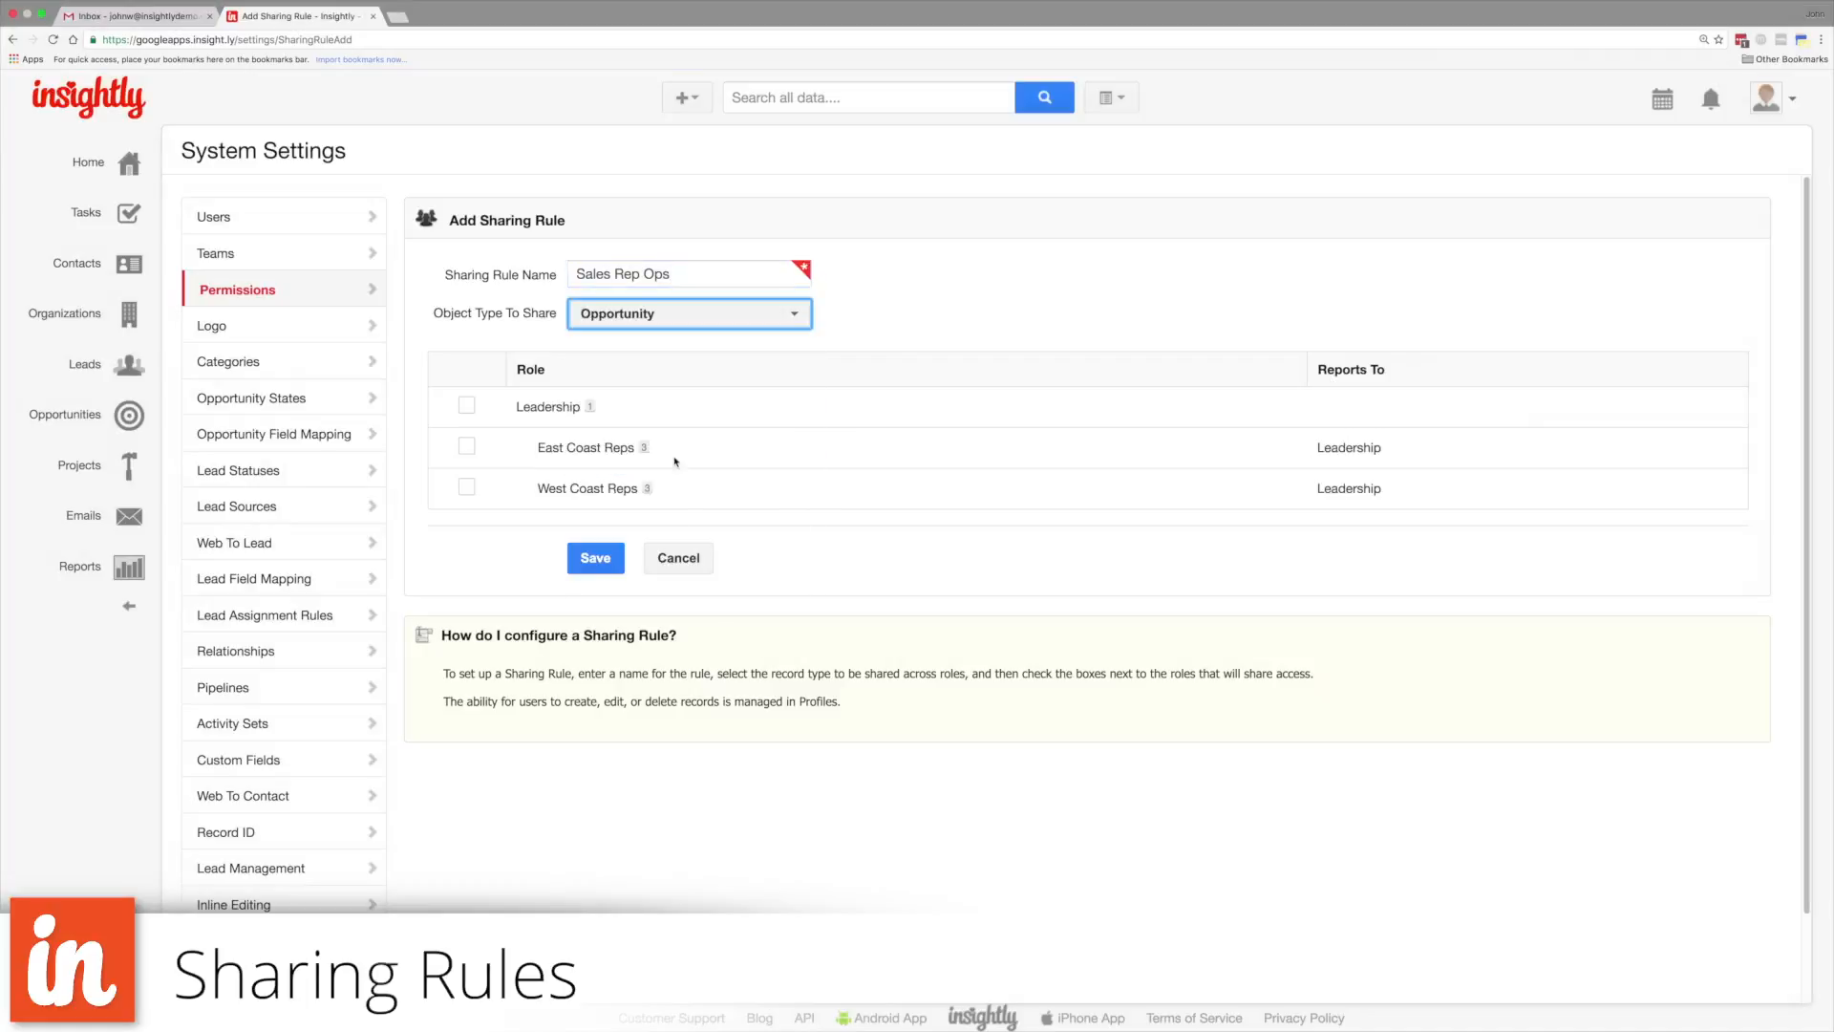
click(466, 446)
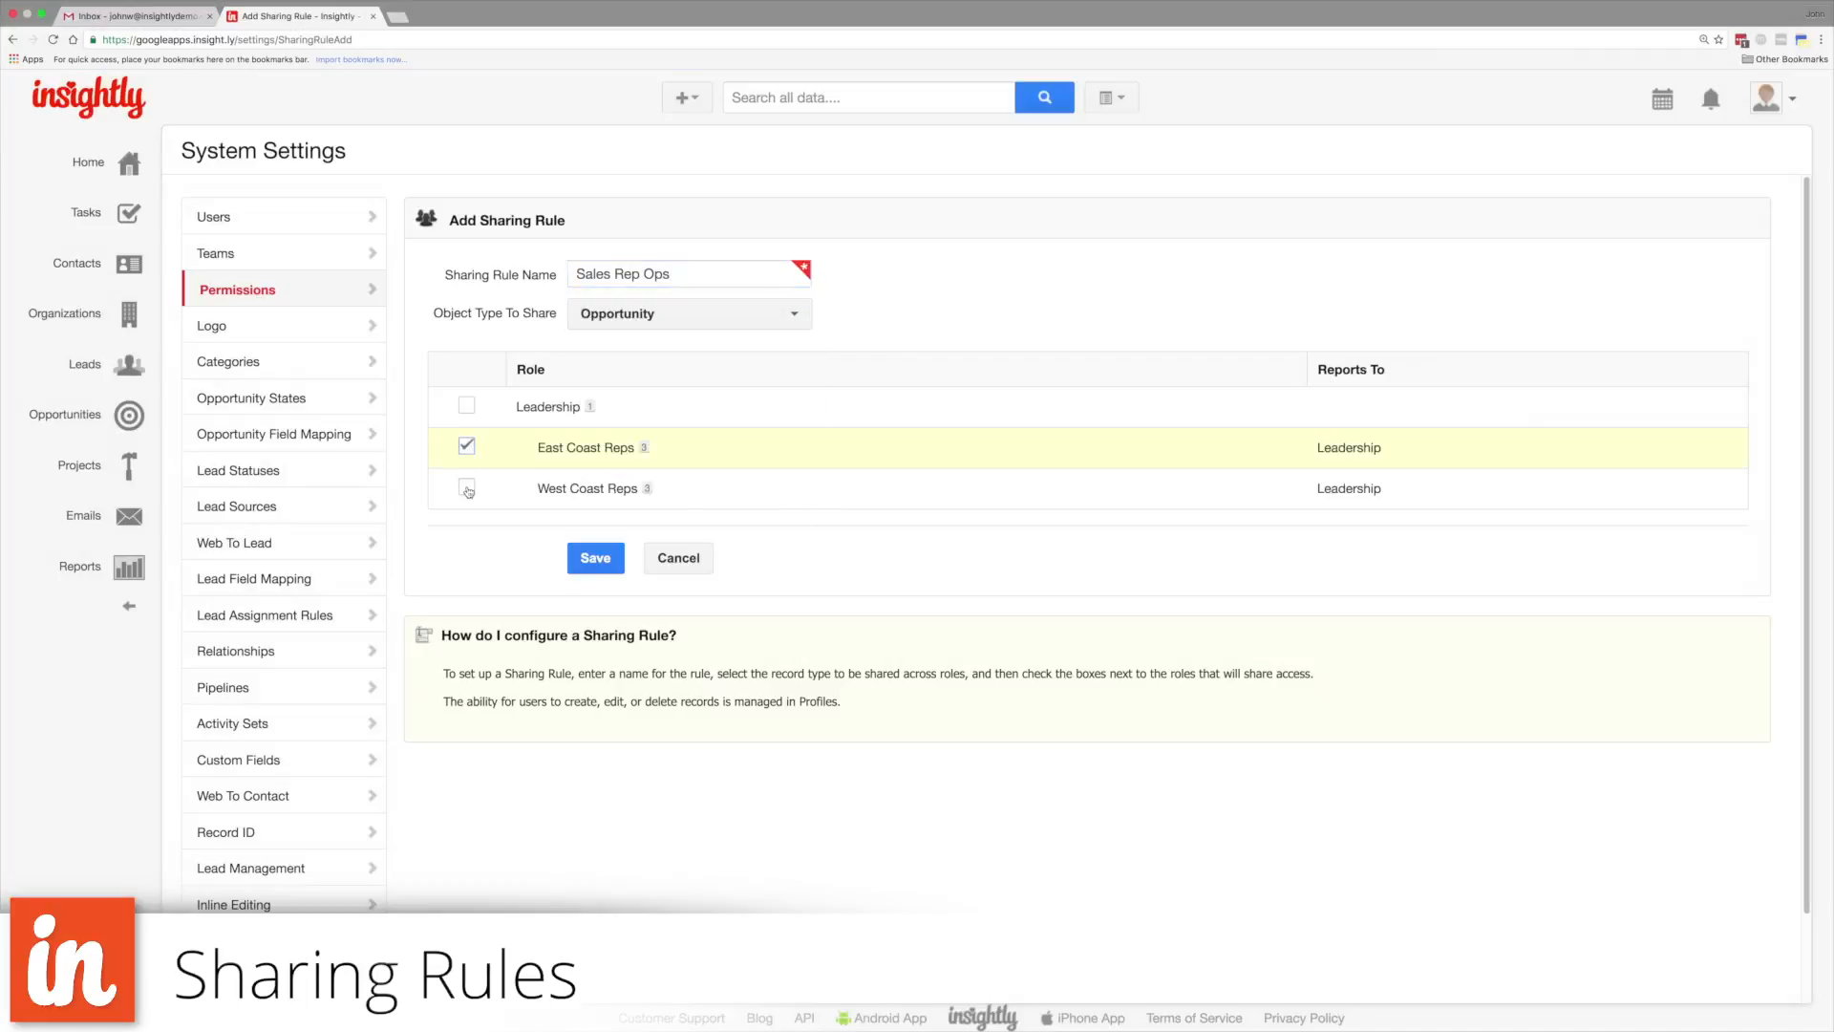
click(466, 488)
click(603, 558)
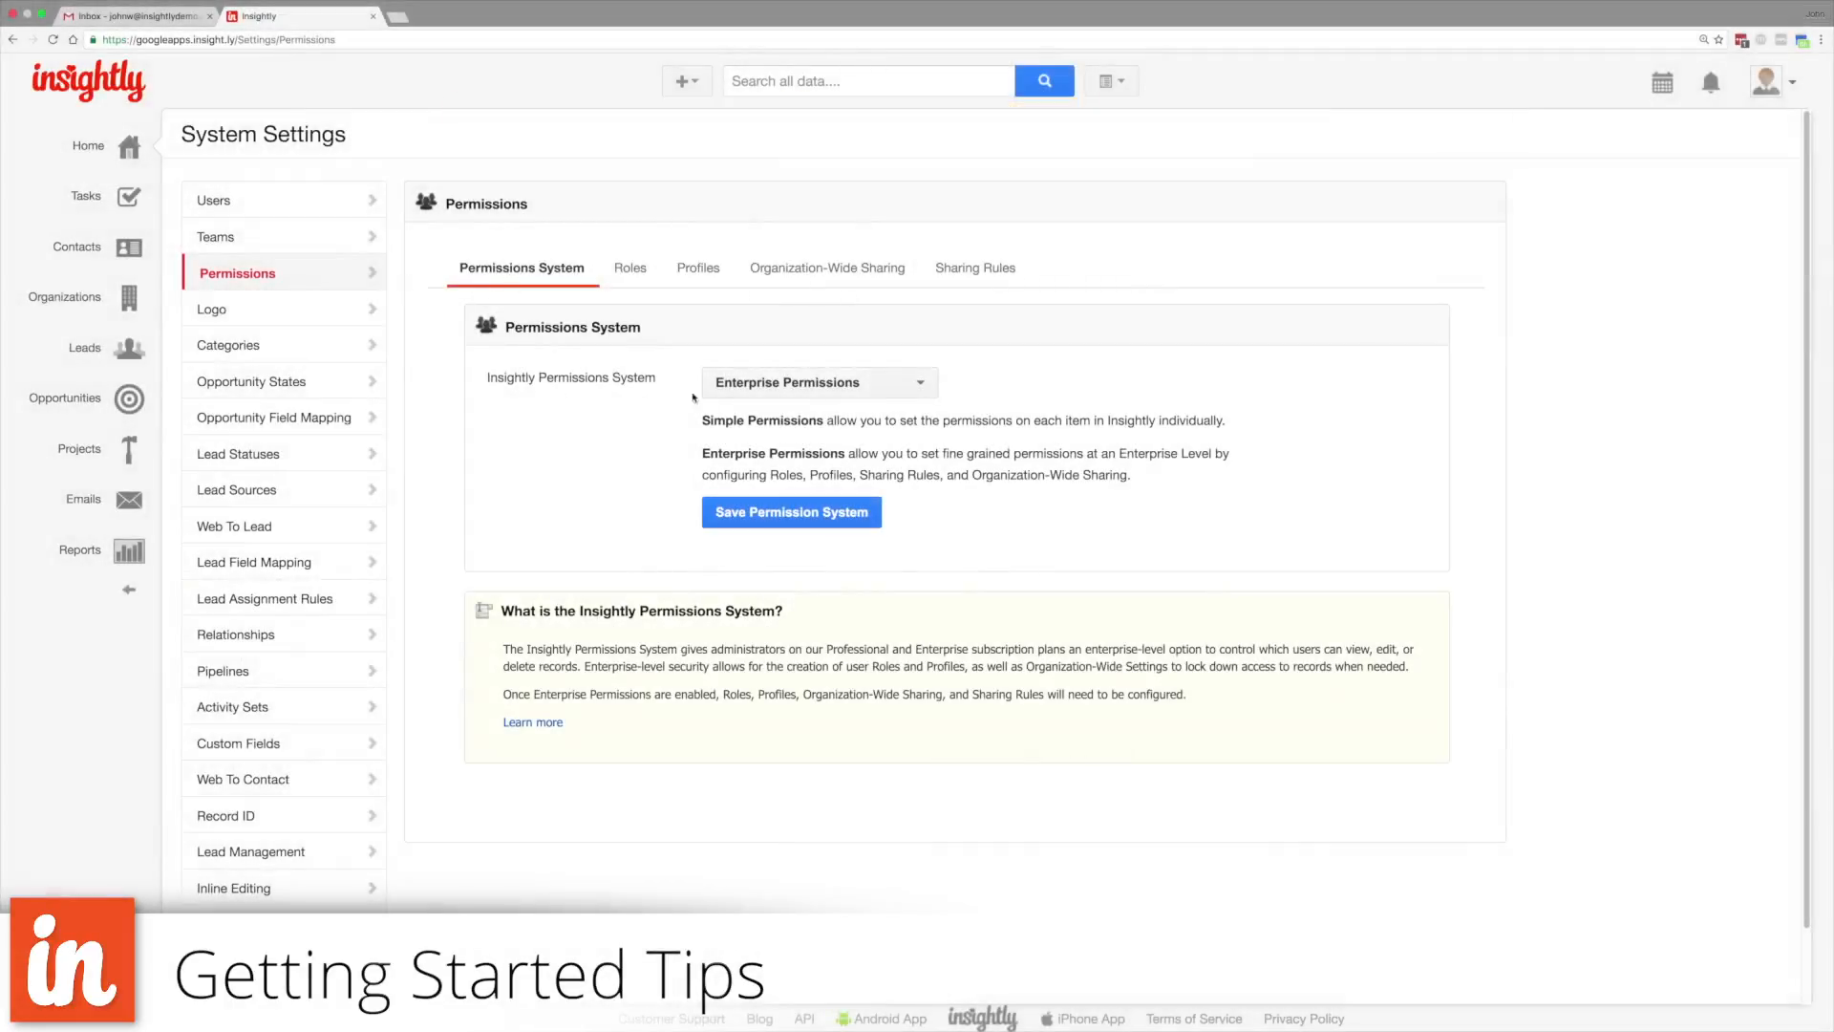
Switch the permissions system to Simple Permissions and save the change.
click(718, 383)
click(760, 418)
click(735, 511)
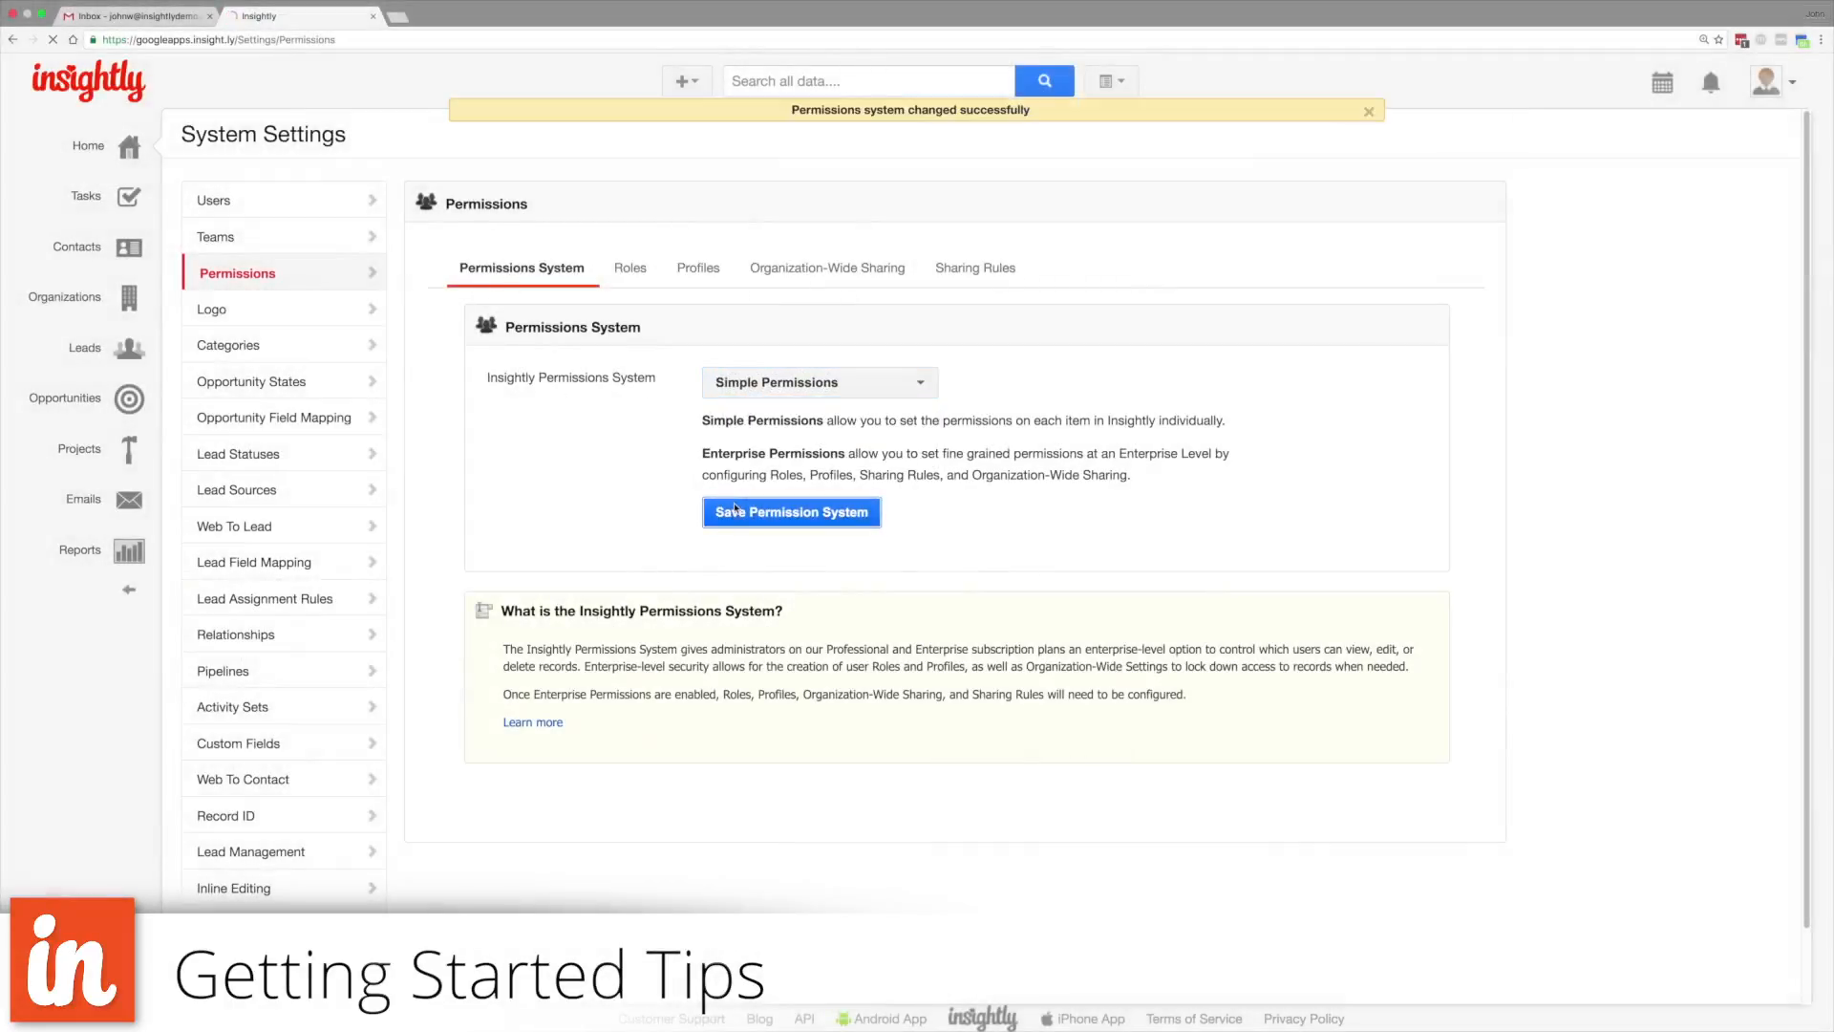
Set the permissions system back to Enterprise Permissions and save it.
click(800, 383)
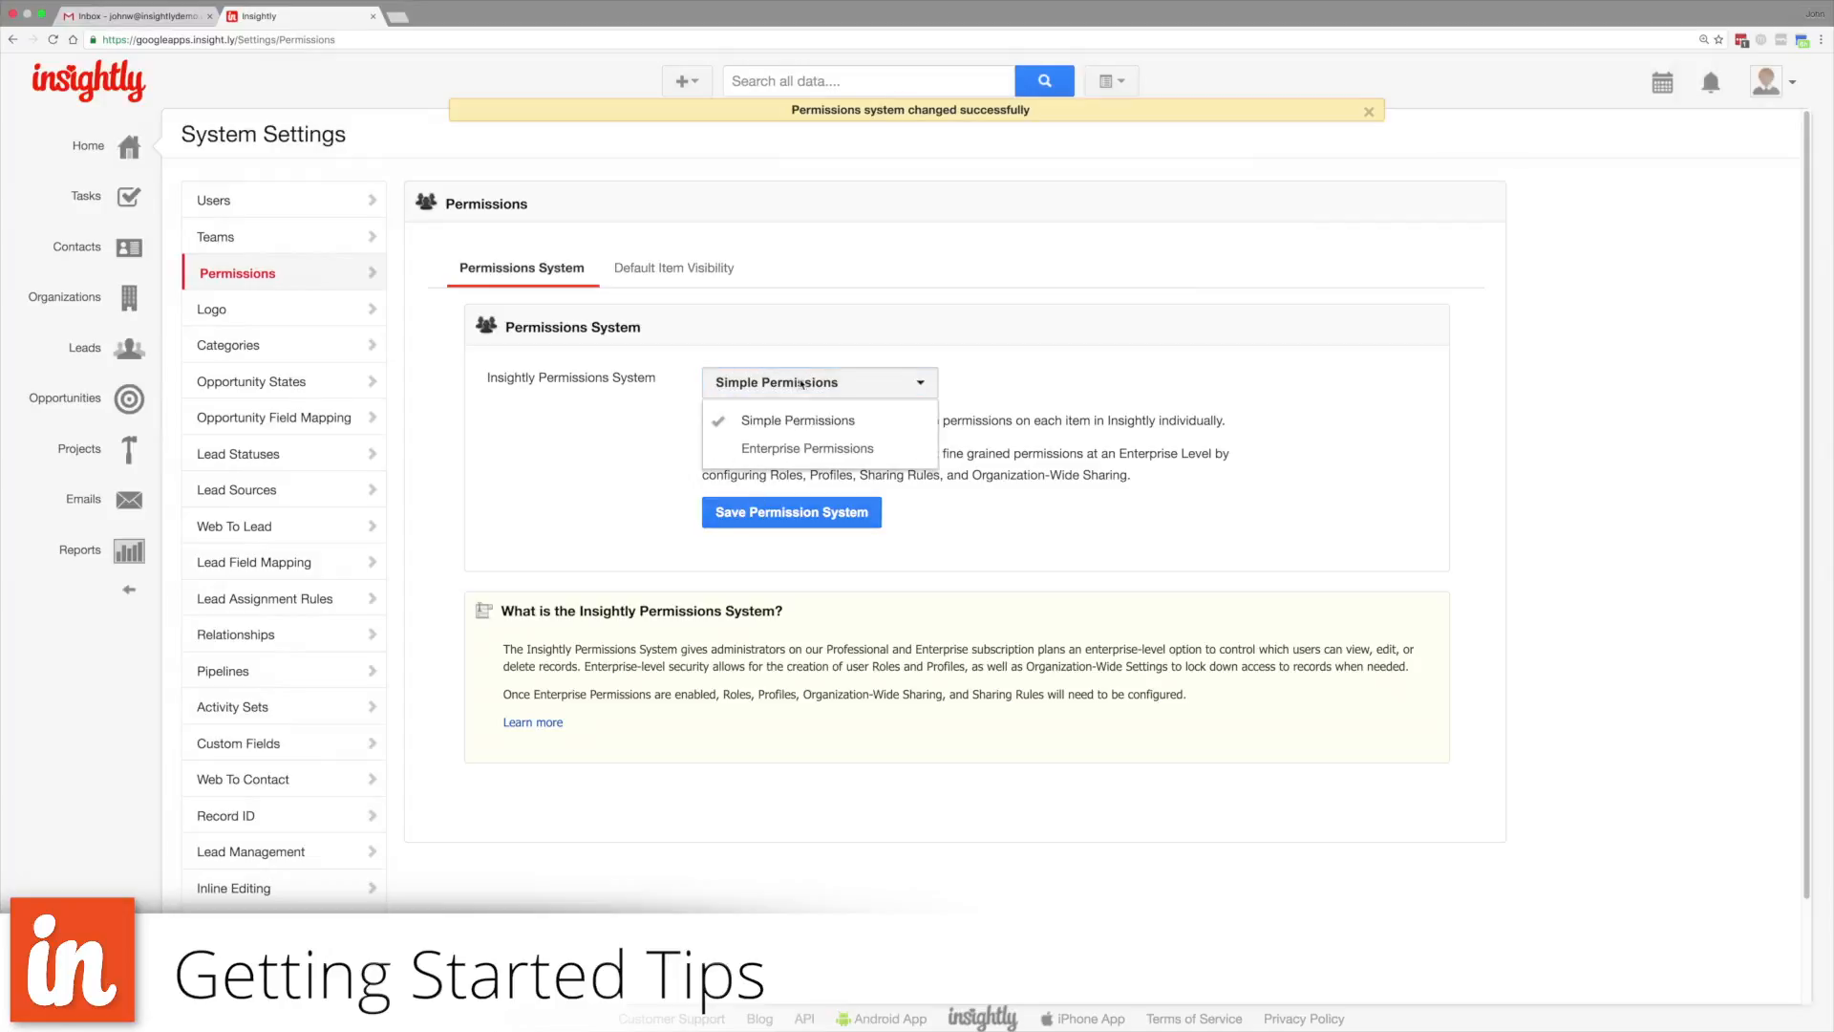
click(807, 448)
click(802, 511)
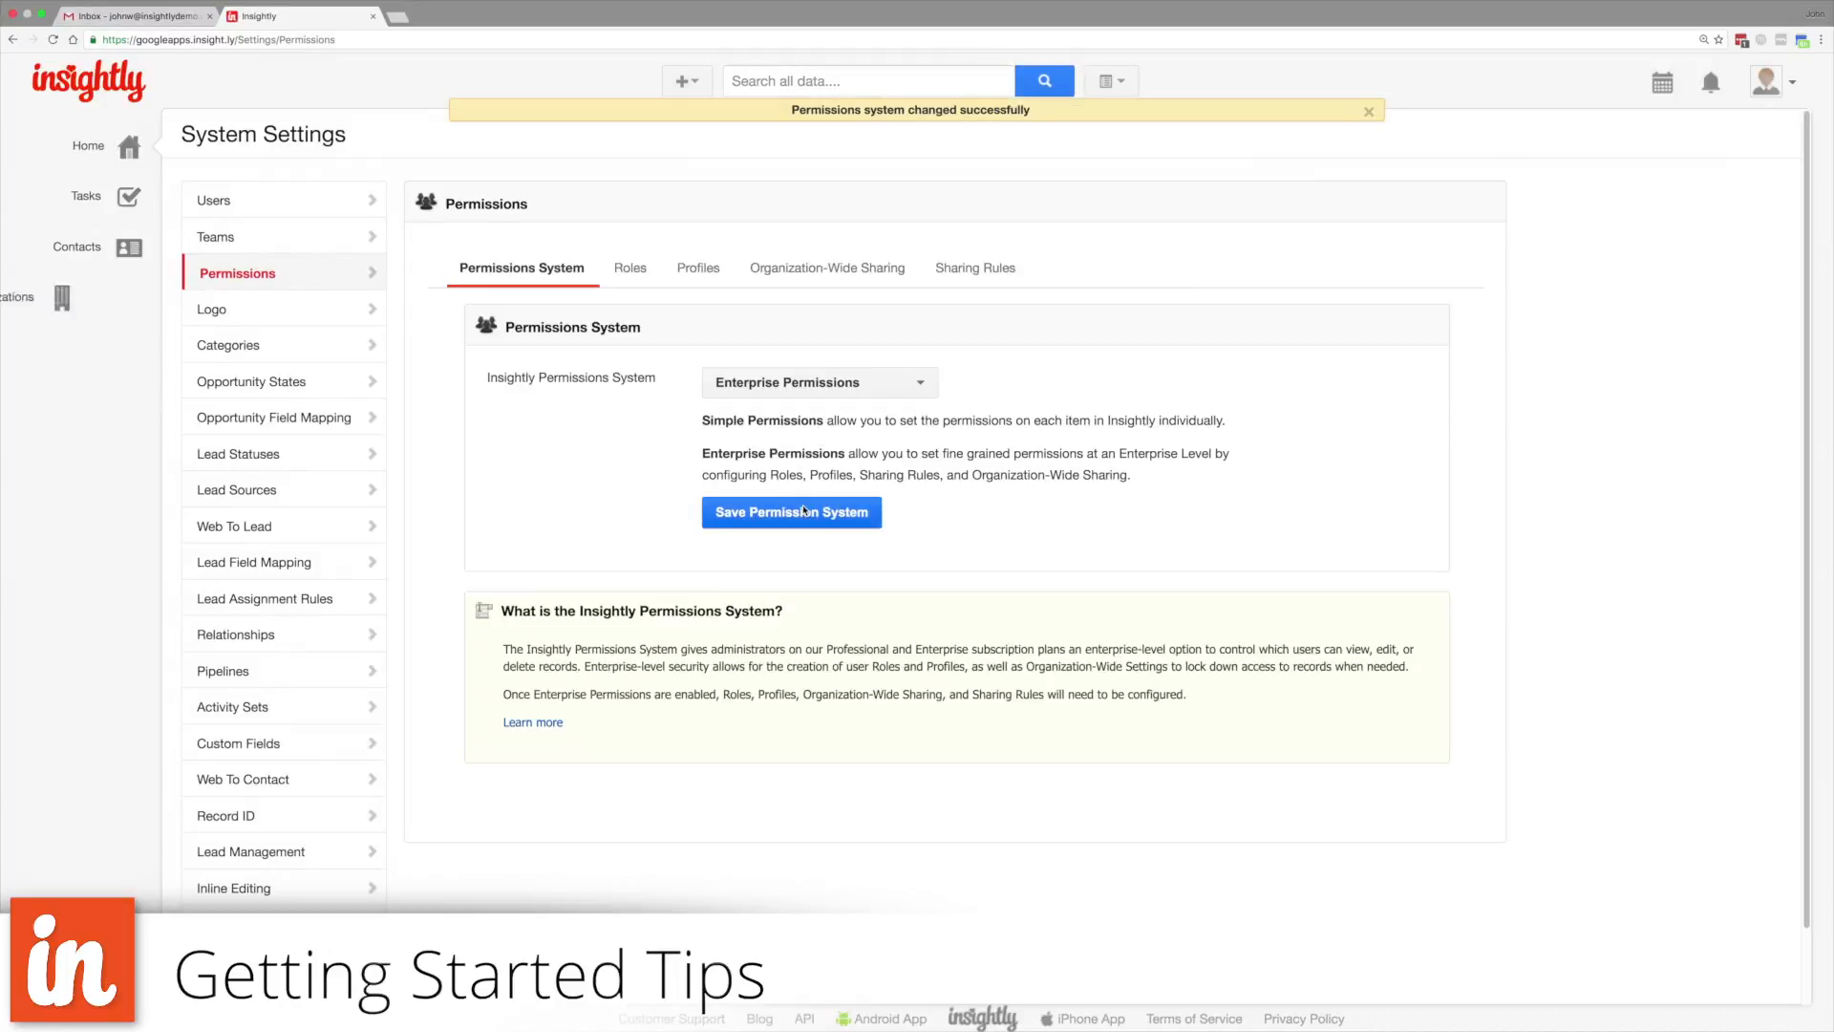
Open the second contact in the contact list and check the record's visibility setting.
click(127, 262)
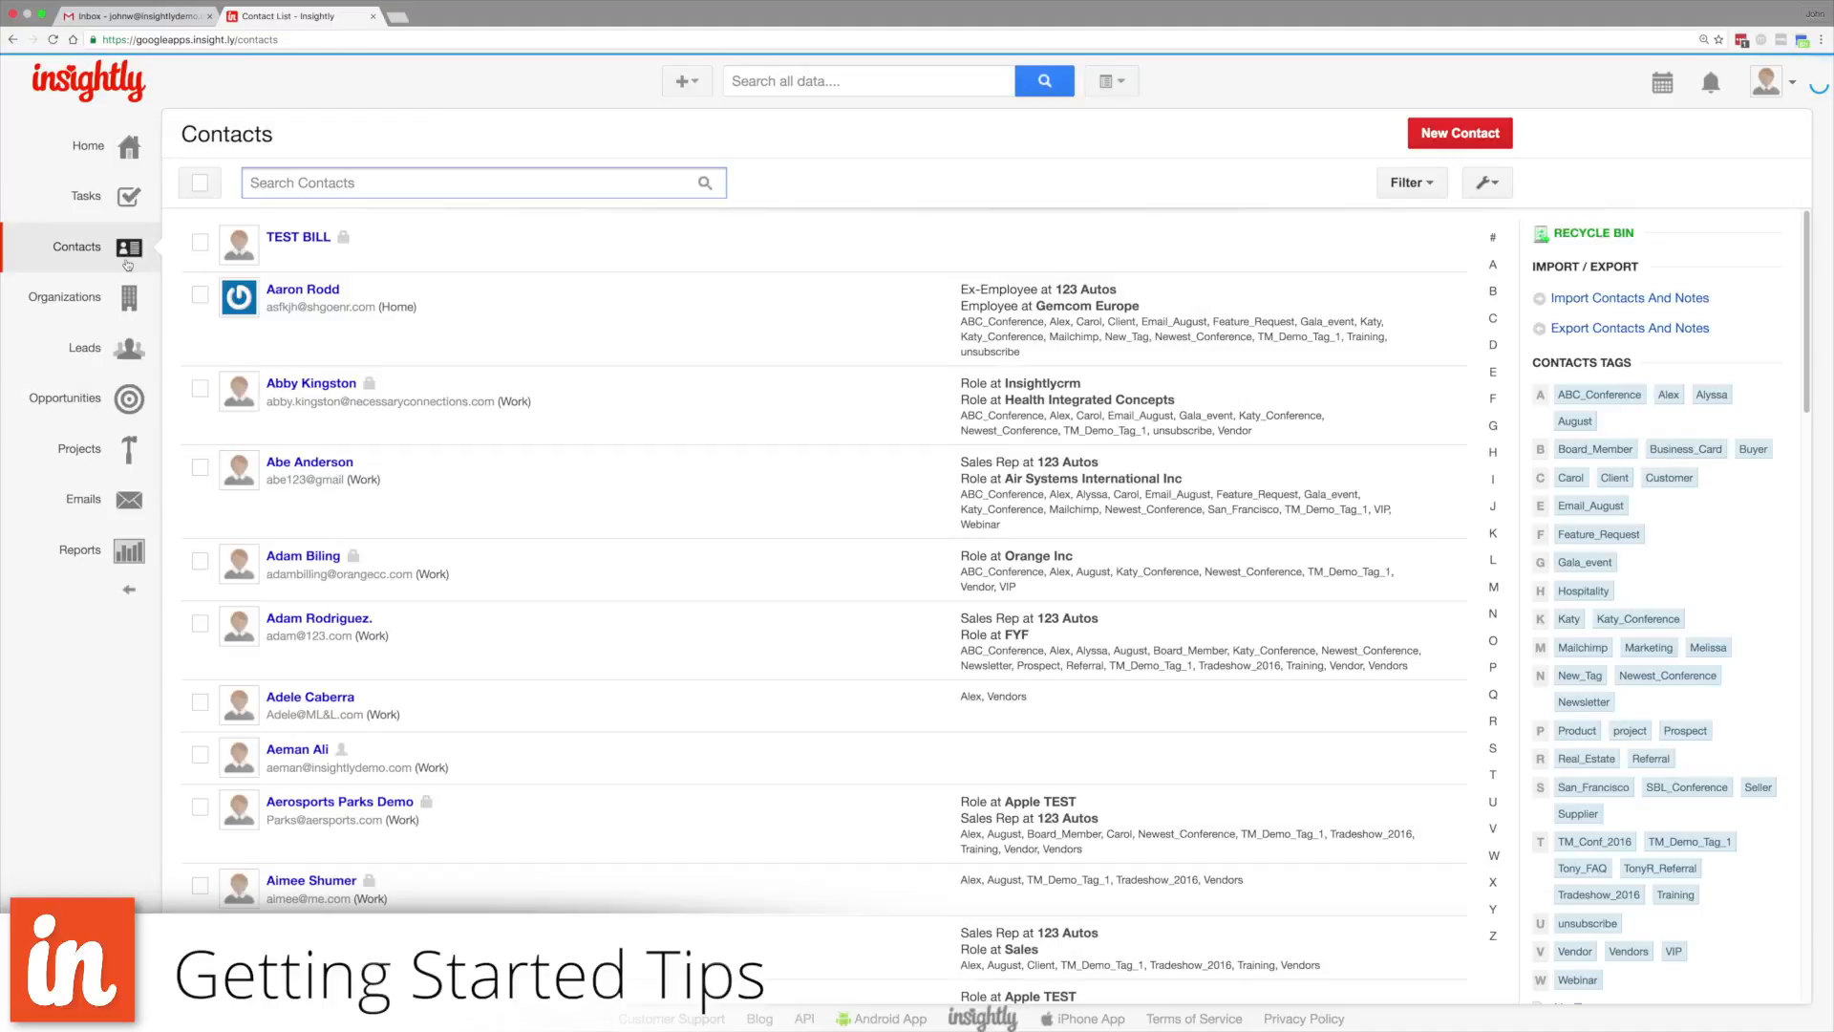
click(303, 289)
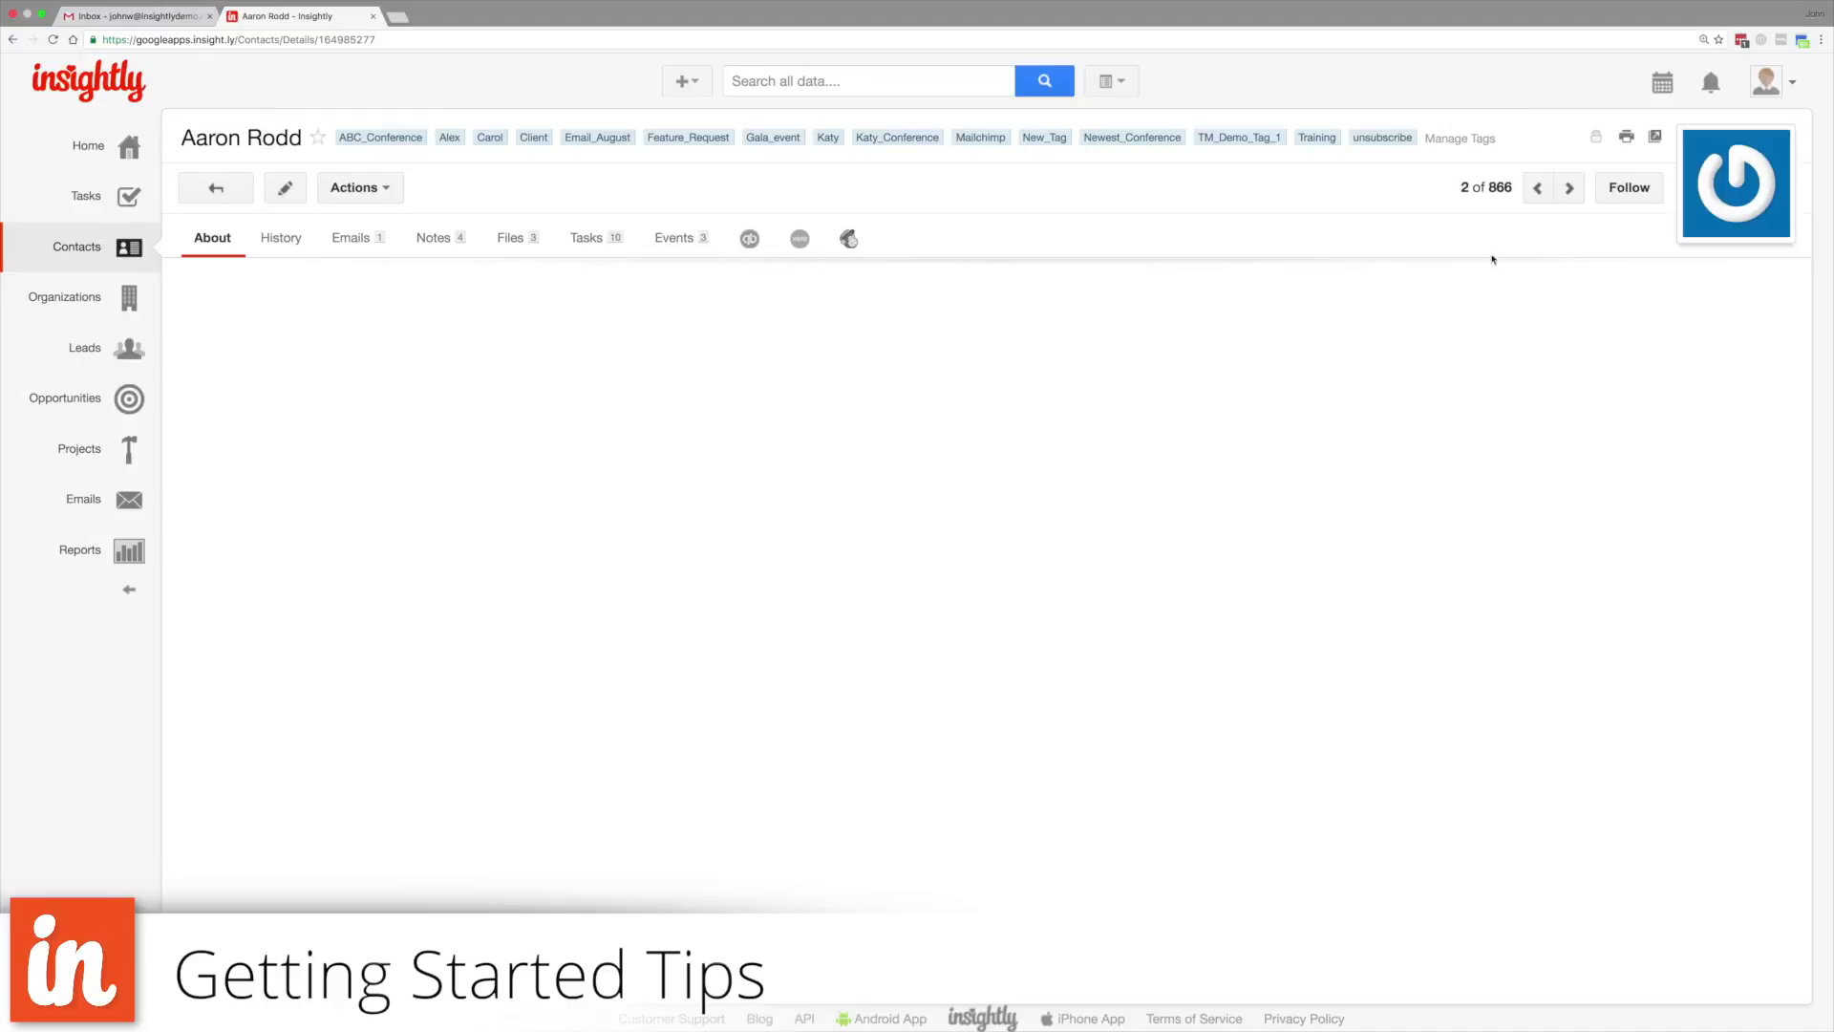
click(1594, 139)
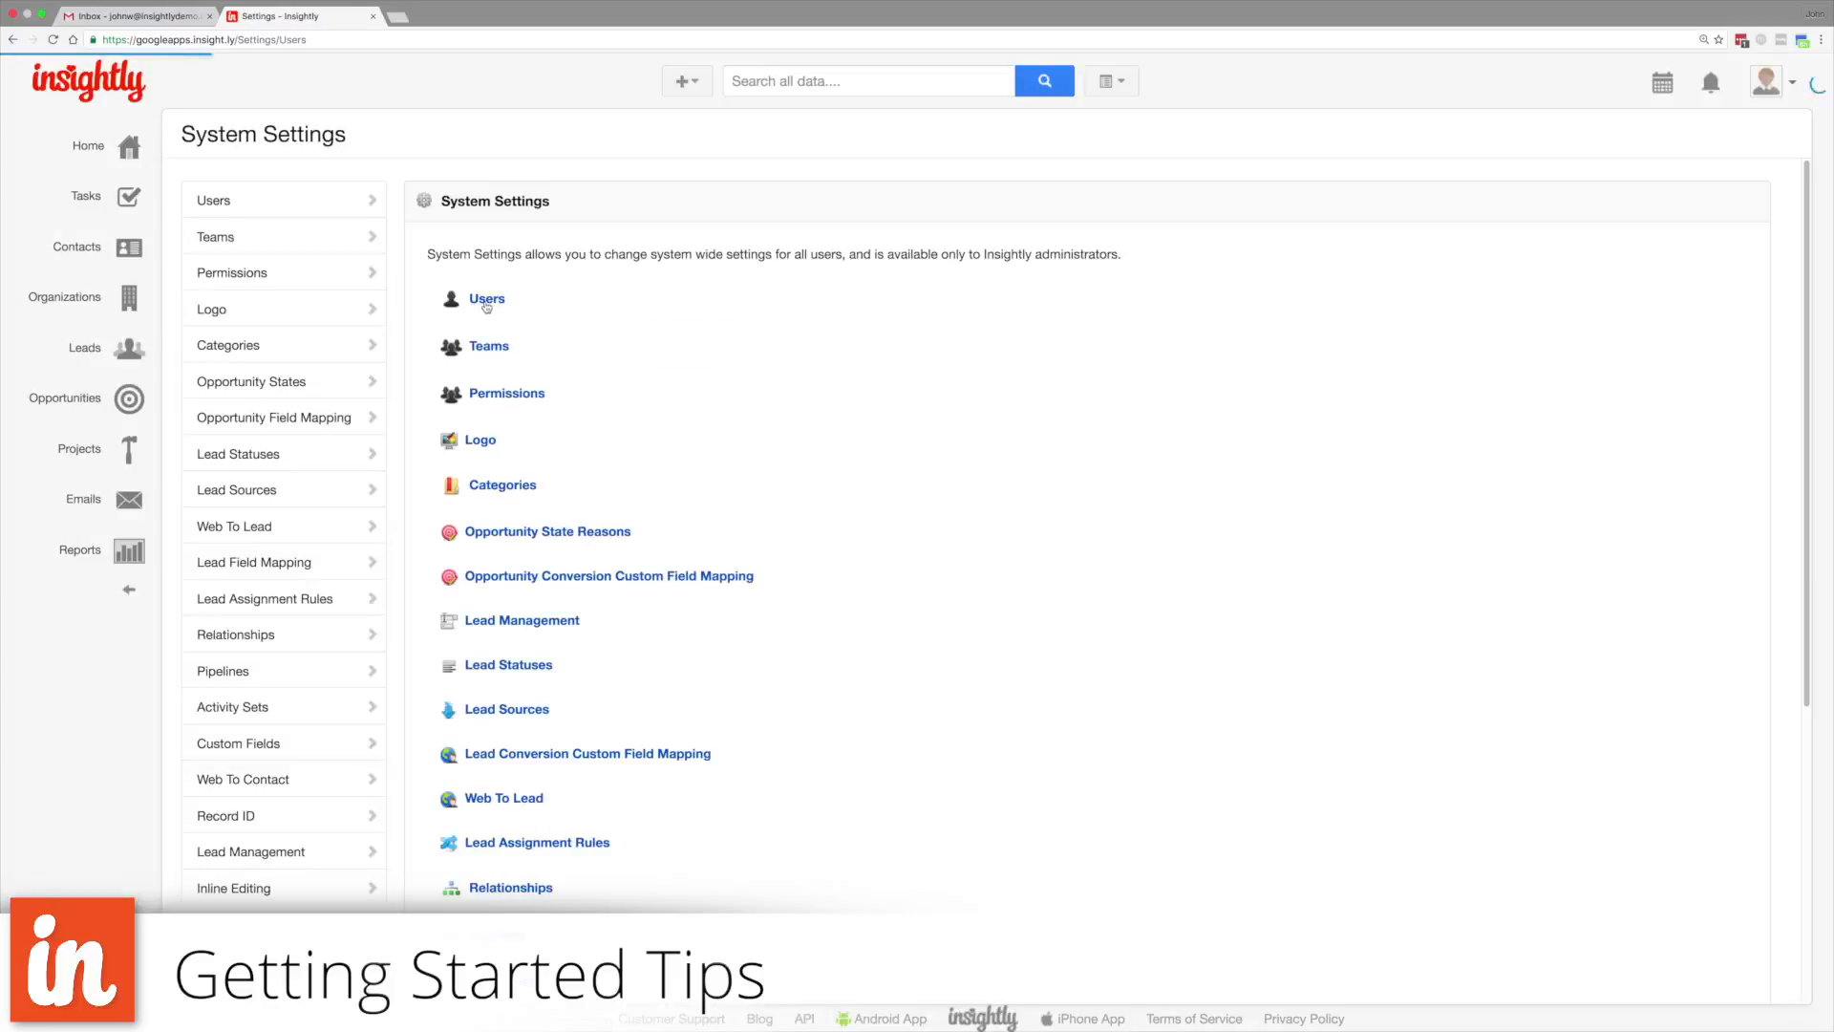
Open a user's details from the Users settings to review the assigned role, profile and profile permissions.
click(487, 296)
click(569, 151)
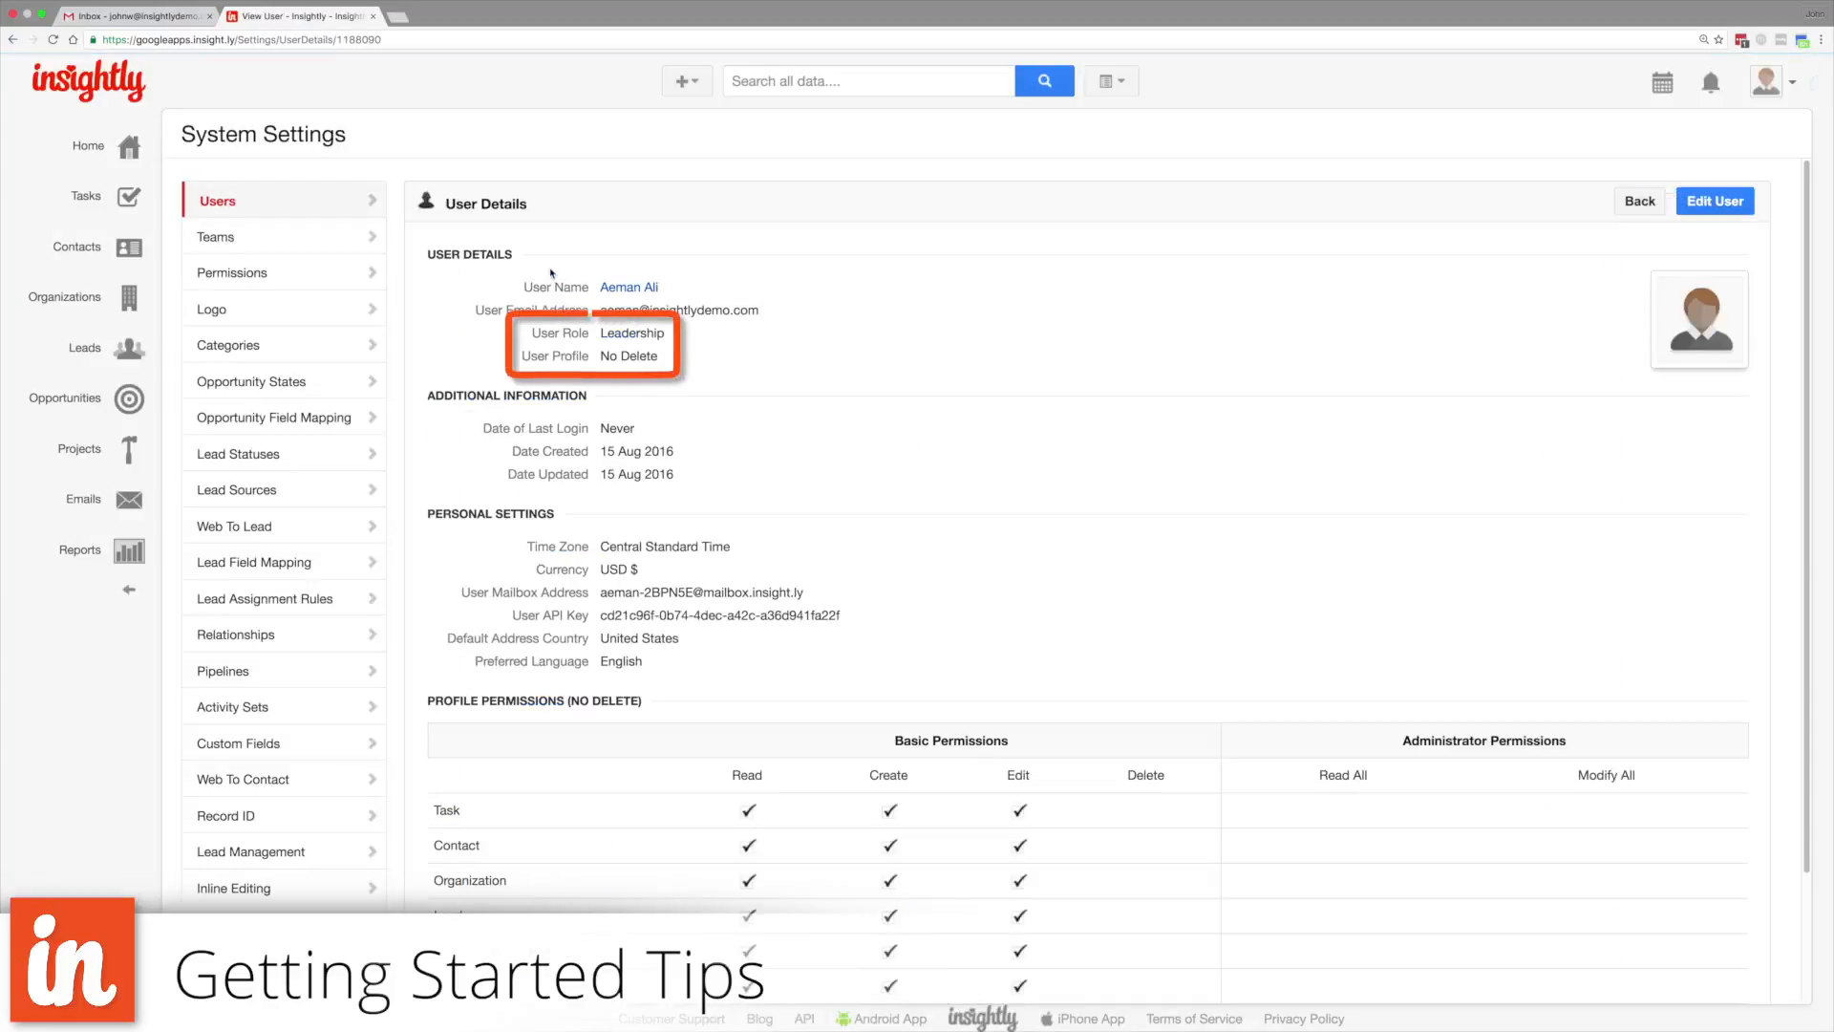